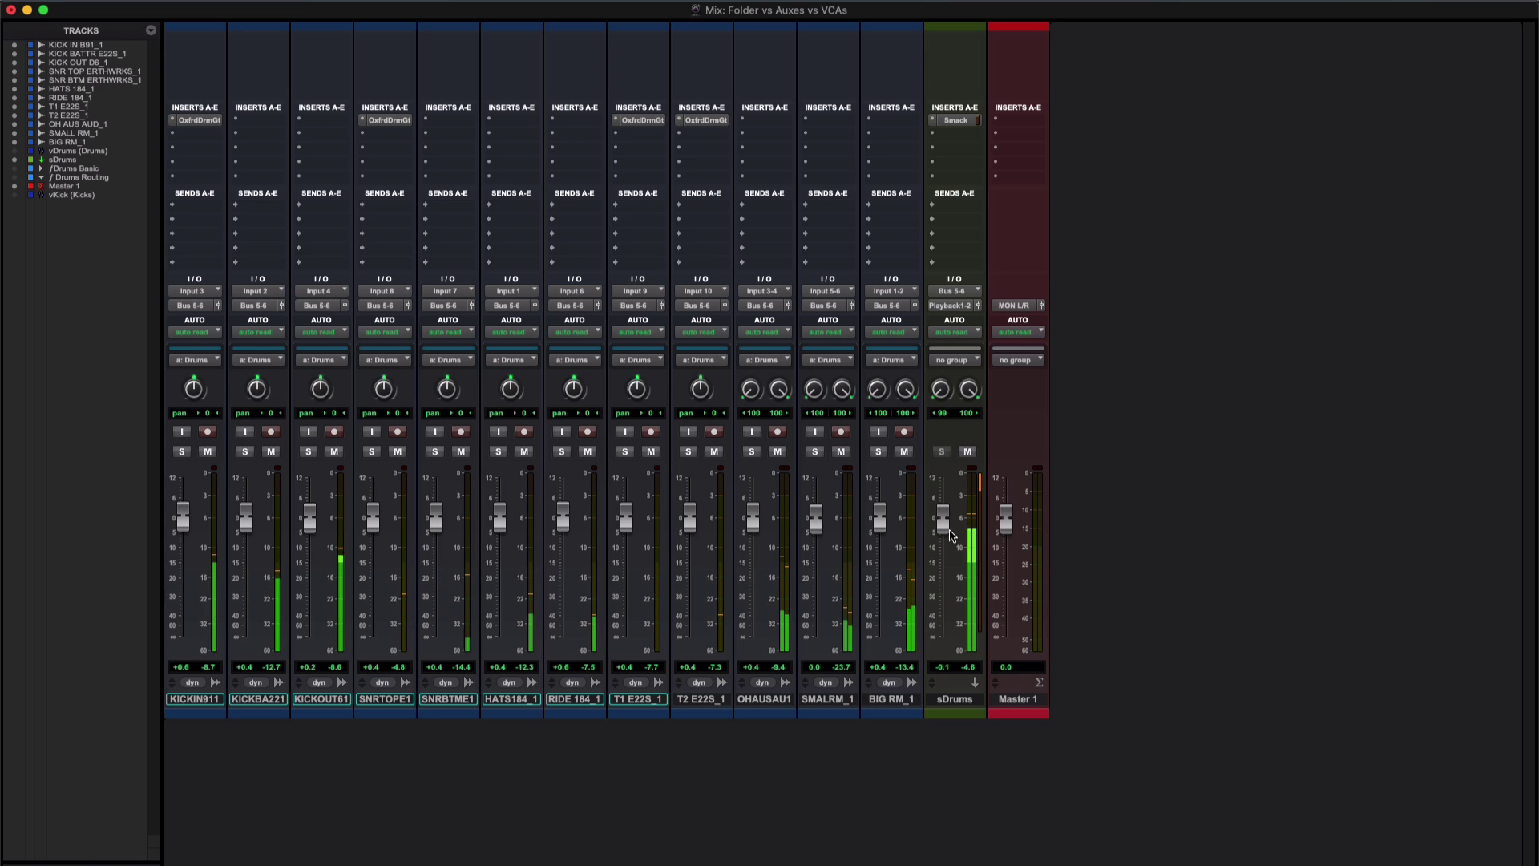
Ride the sDrums fader, then pull the vDrums VCA down and back to move every drum fader
{"action": "mouse_move", "coordinate": [945, 525]}
{"action": "left_mouse_down"}
{"action": "mouse_move", "coordinate": [945, 605]}
{"action": "mouse_move", "coordinate": [946, 518]}
{"action": "mouse_move", "coordinate": [969, 676]}
{"action": "mouse_move", "coordinate": [961, 521]}
{"action": "left_mouse_up"}
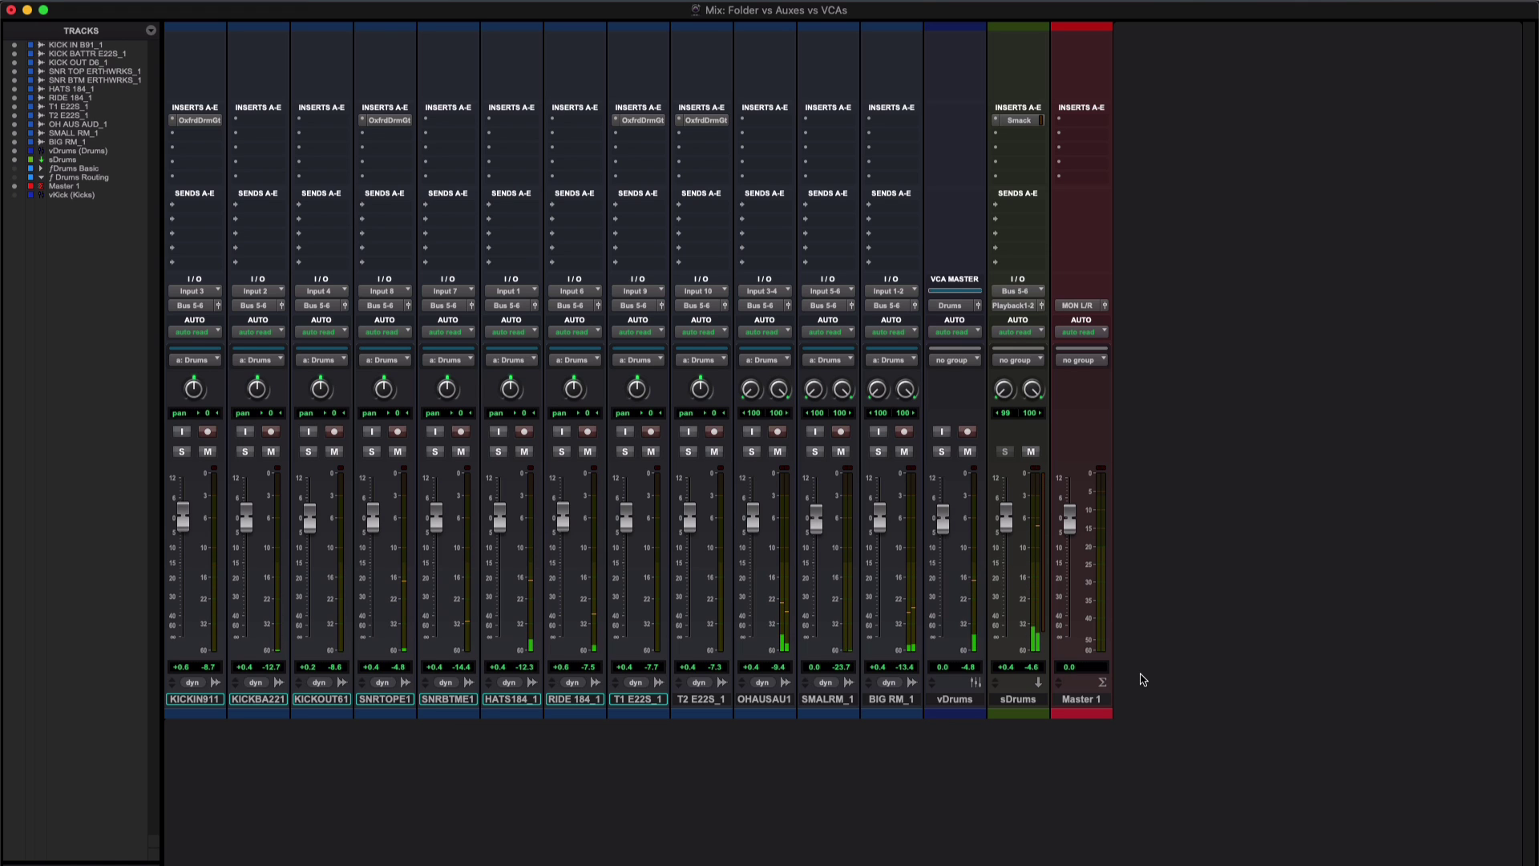
{"action": "mouse_move", "coordinate": [943, 521]}
{"action": "left_mouse_down"}
{"action": "mouse_move", "coordinate": [947, 657]}
{"action": "mouse_move", "coordinate": [955, 521]}
{"action": "left_mouse_up"}
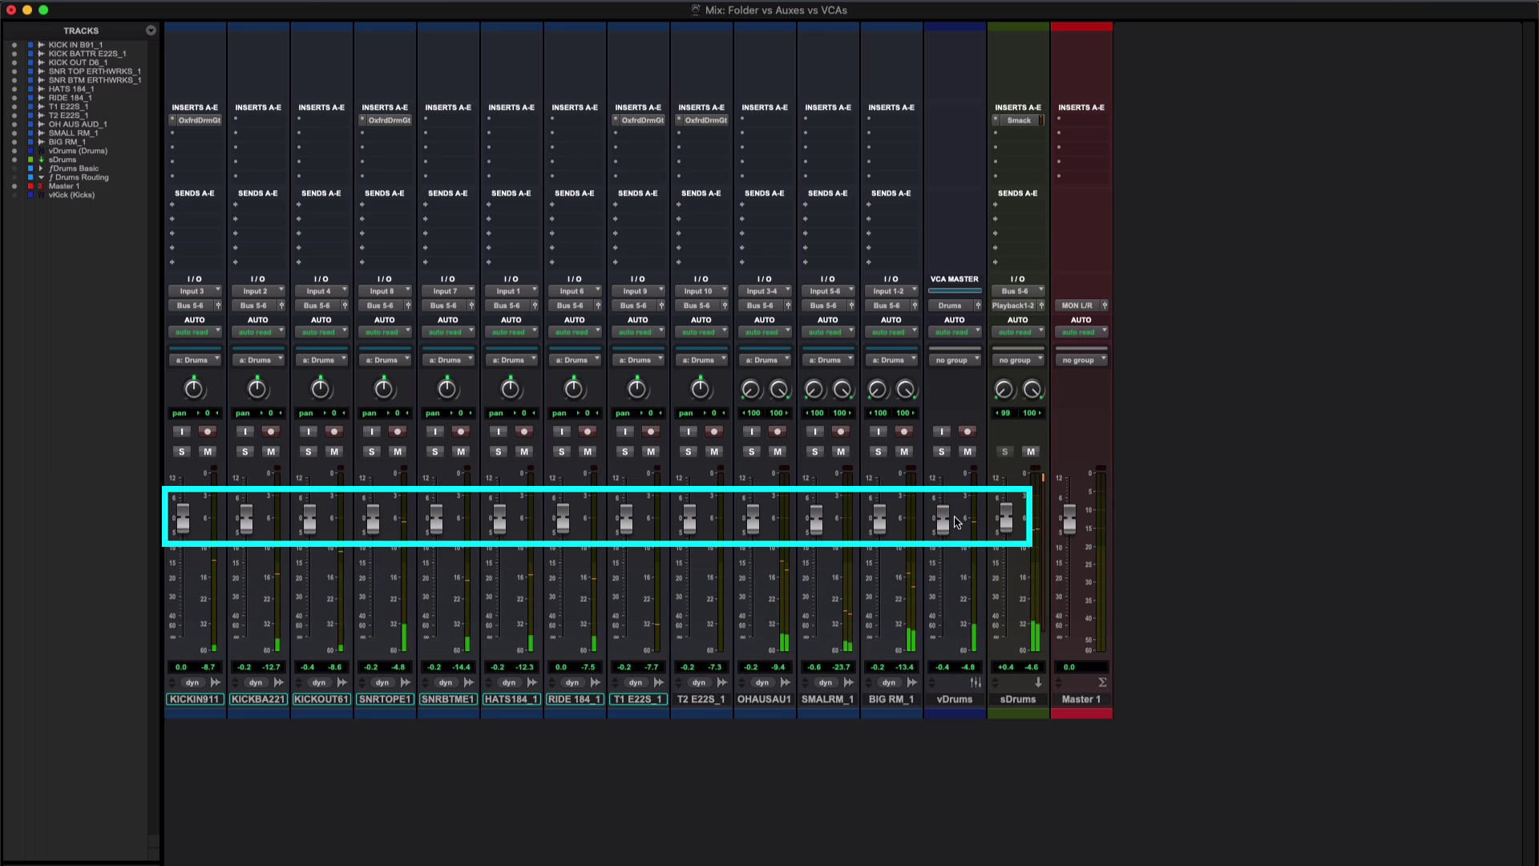
{"action": "mouse_move", "coordinate": [946, 533]}
{"action": "left_mouse_down"}
{"action": "mouse_move", "coordinate": [949, 645]}
{"action": "mouse_move", "coordinate": [941, 511]}
{"action": "left_mouse_up"}
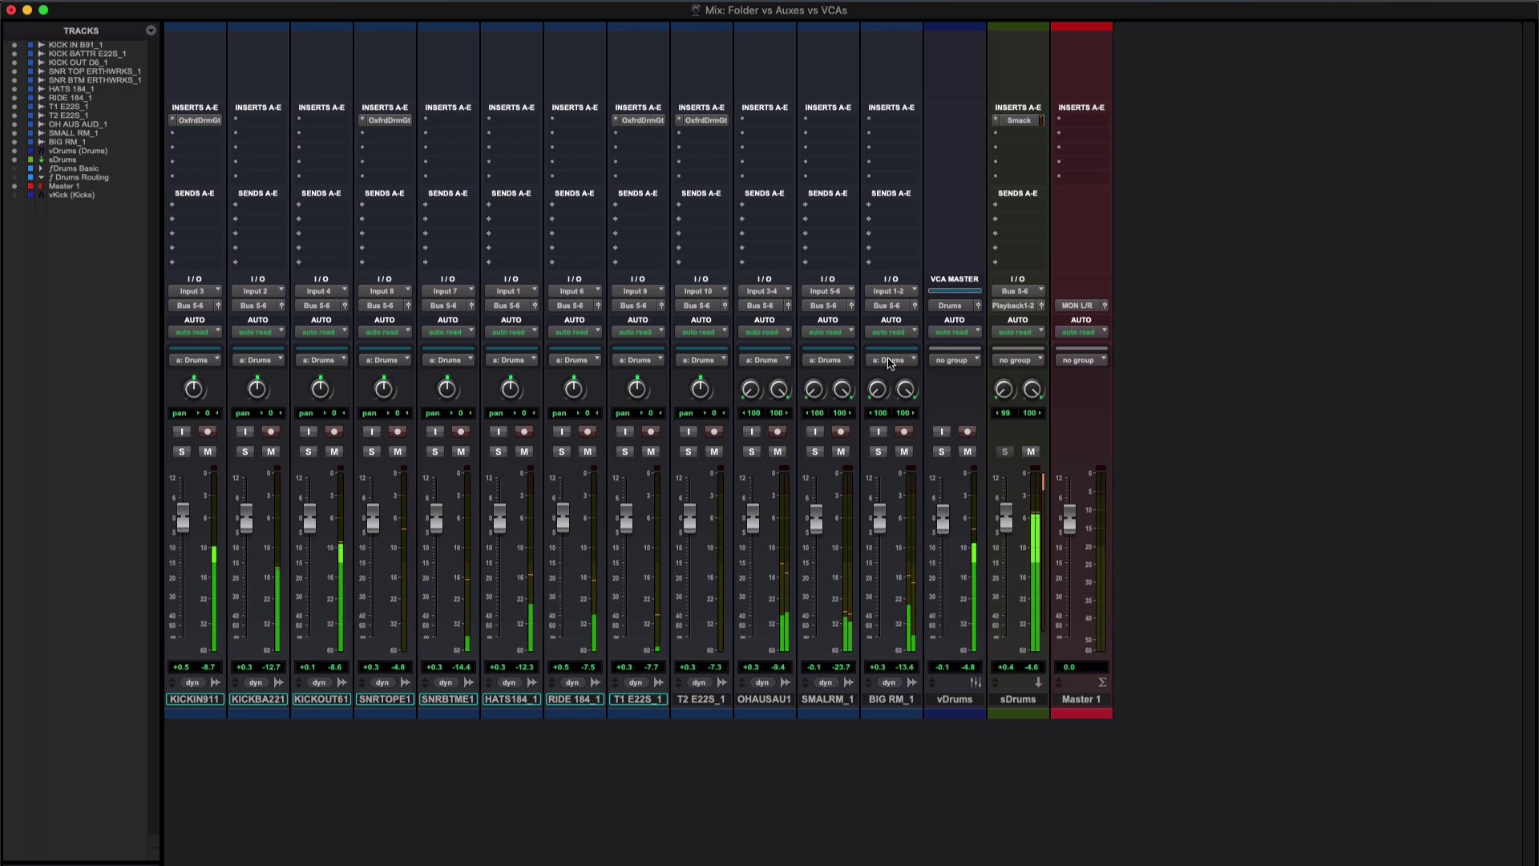
{"action": "left_click_drag", "start_coordinate": [943, 522], "coordinate": [1015, 524]}
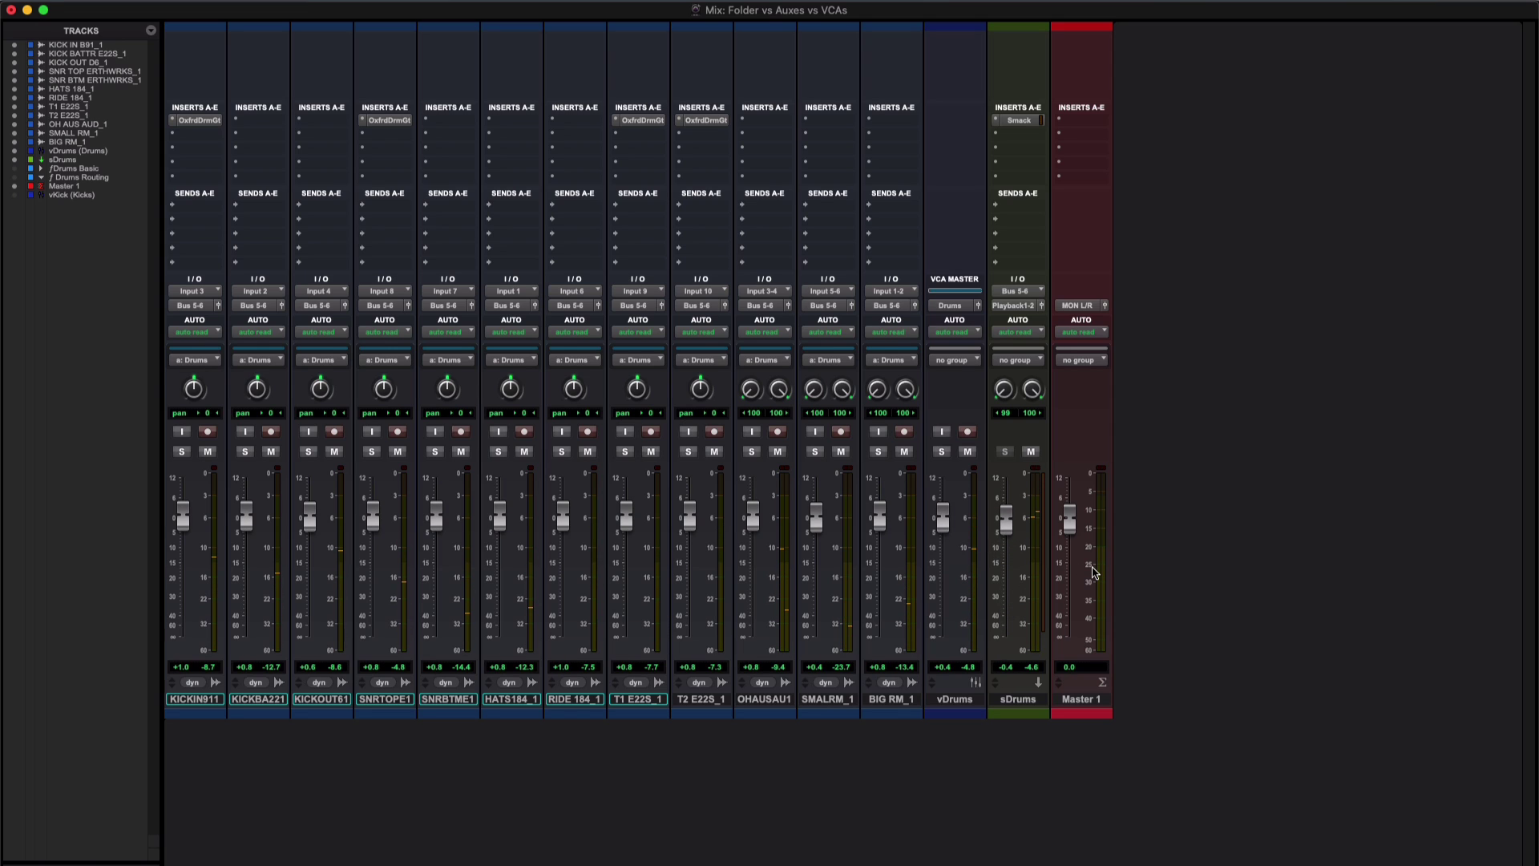
Show the Smack! compressor on sDrums, start playback, and move its window off the sDrums strip
{"action": "left_click", "coordinate": [1018, 121]}
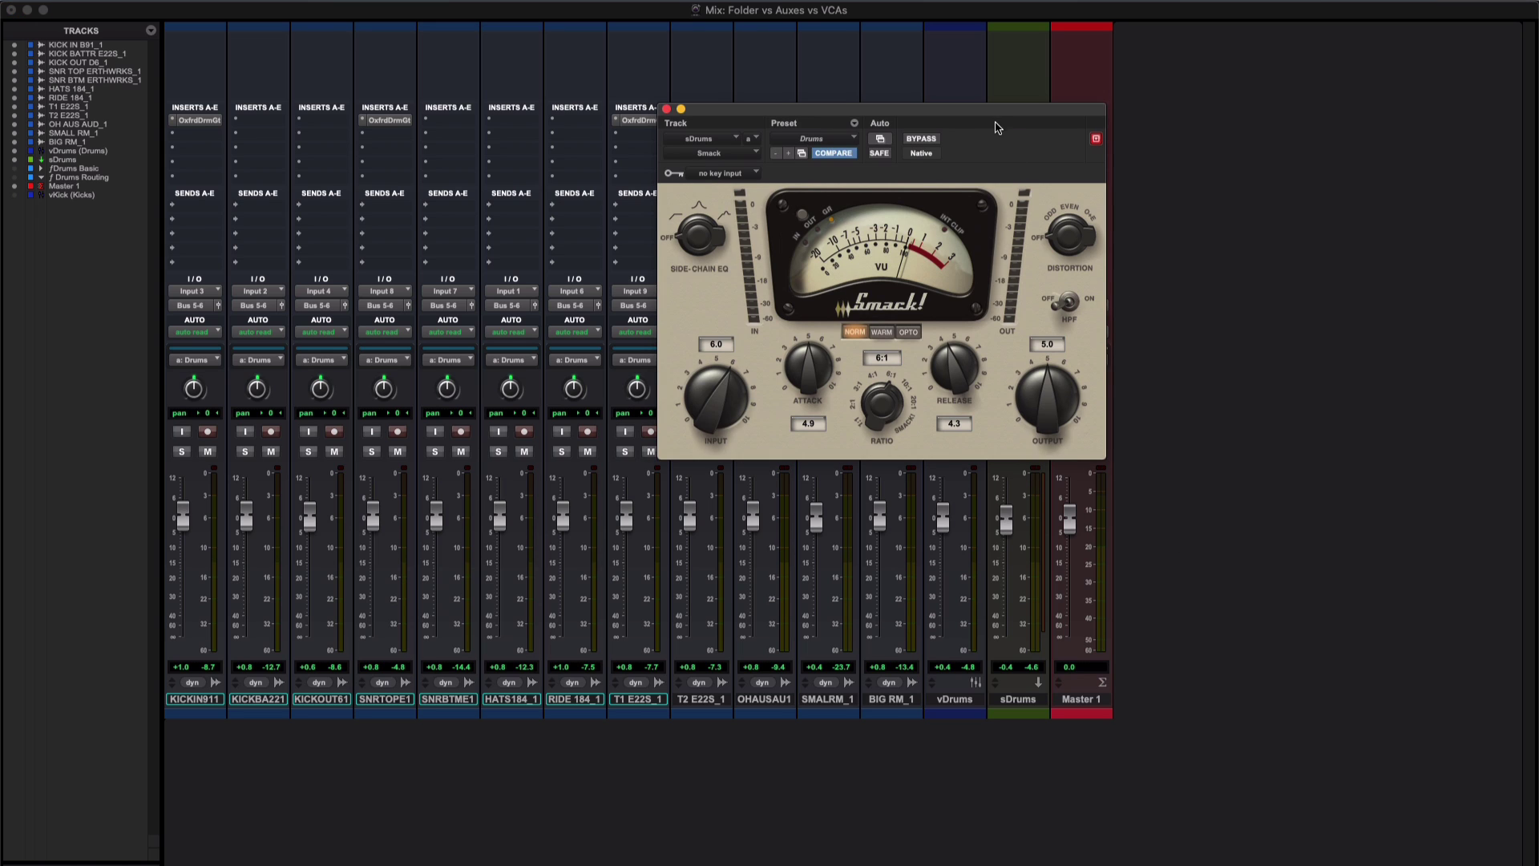
{"action": "left_click_drag", "start_coordinate": [987, 116], "coordinate": [1257, 97]}
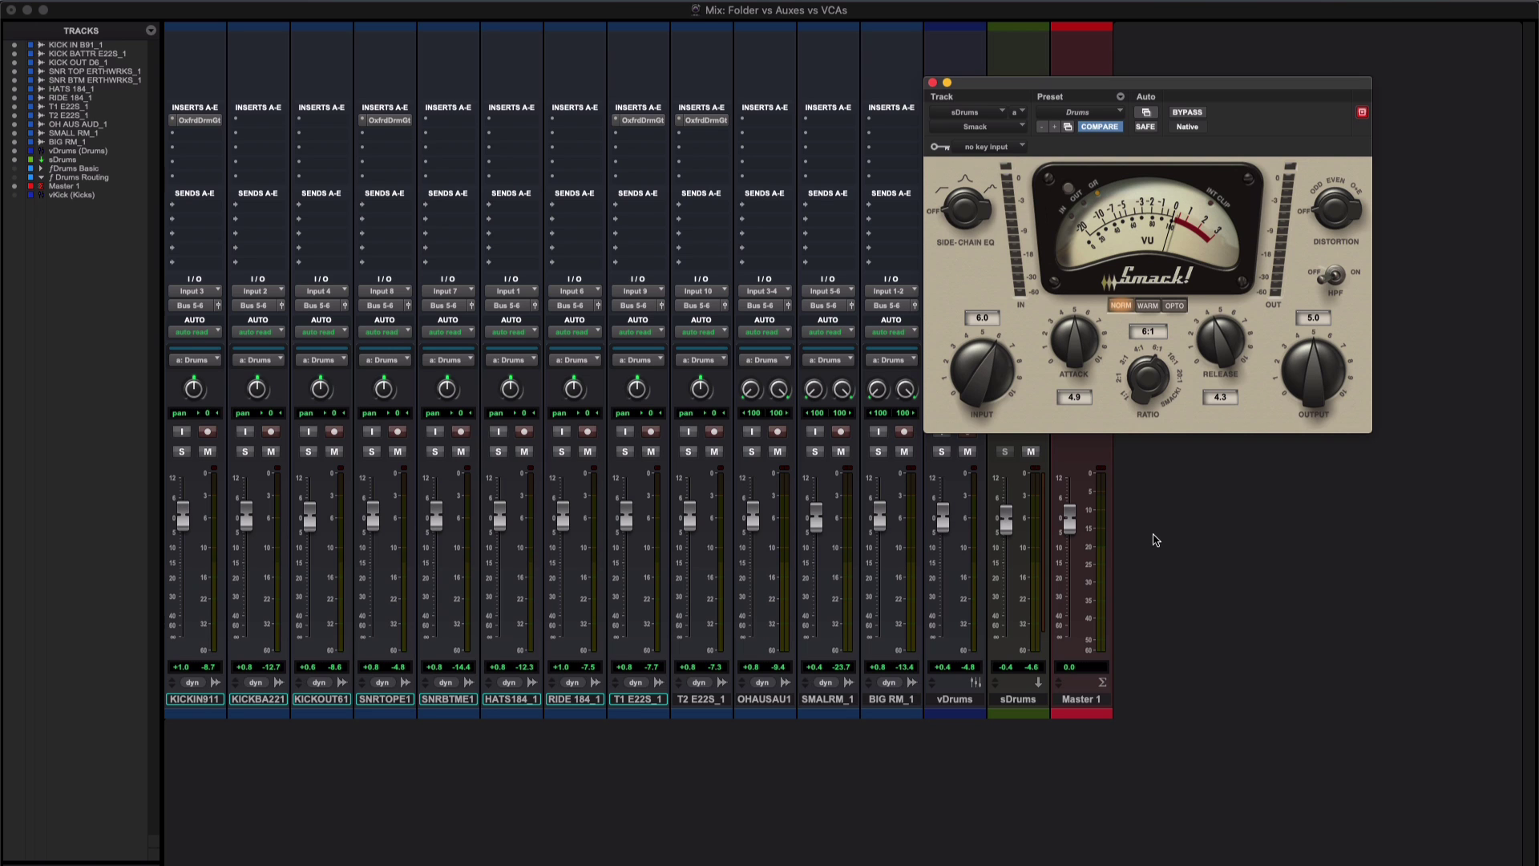
{"action": "key", "text": "space"}
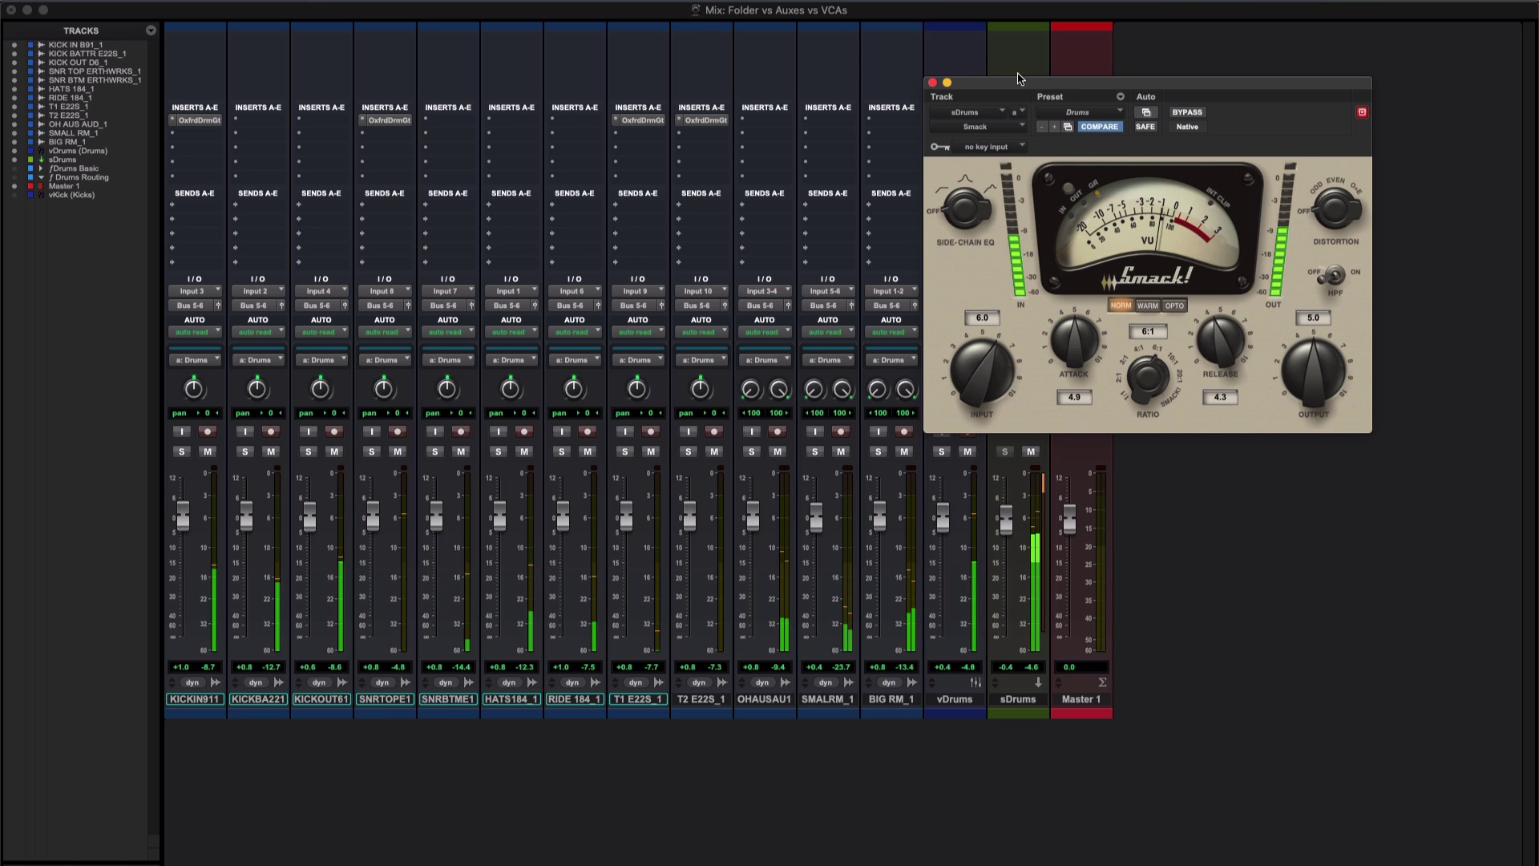
{"action": "left_click_drag", "start_coordinate": [1019, 78], "coordinate": [1036, 140]}
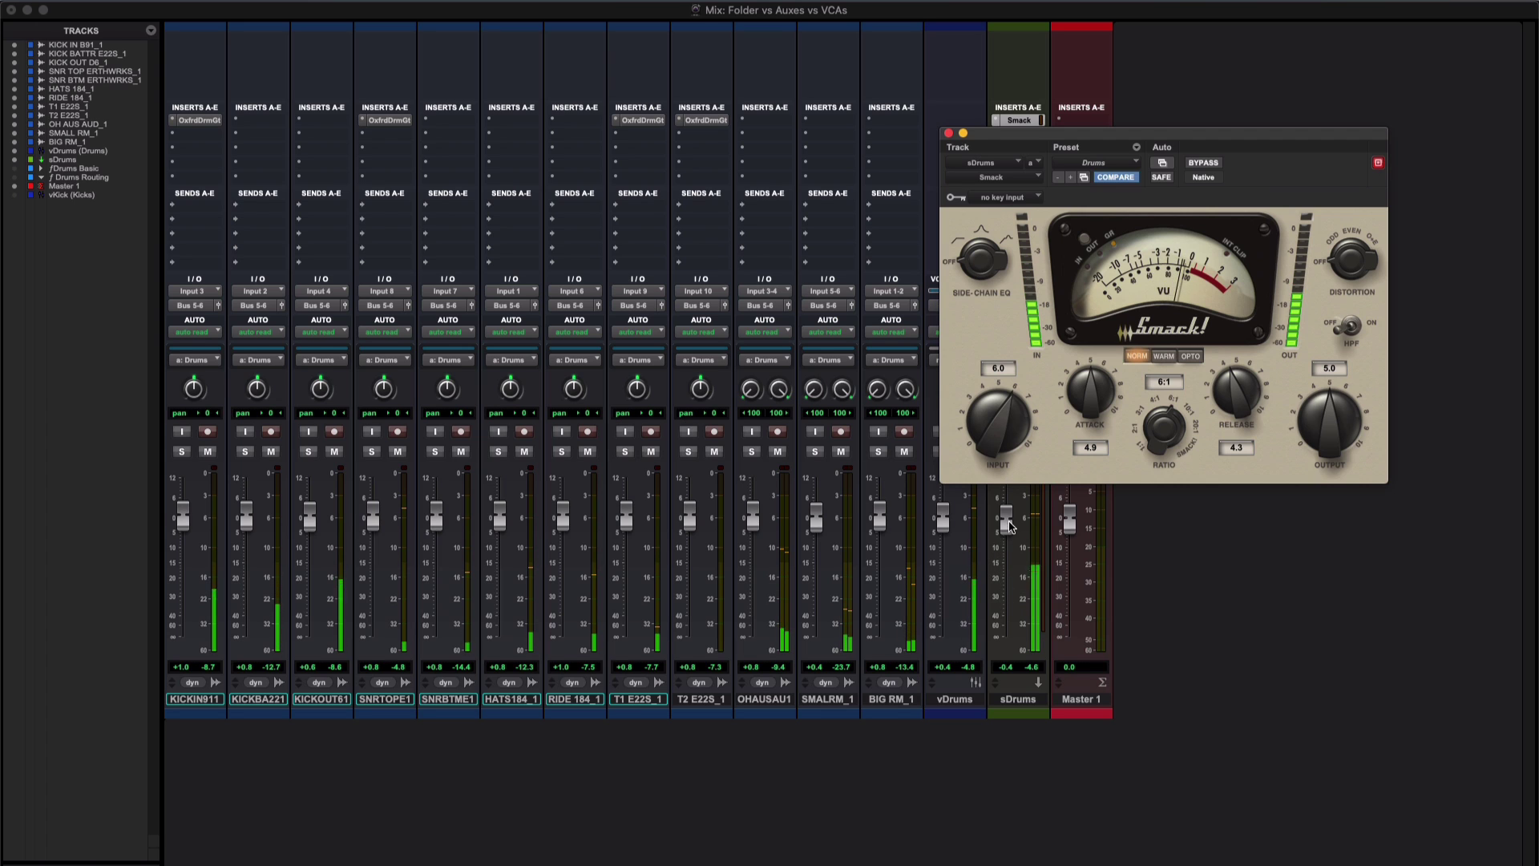
Drop the sDrums aux to about -11 dB and back to unity, then ride the vDrums VCA
{"action": "left_click_drag", "start_coordinate": [1008, 525], "coordinate": [1013, 590]}
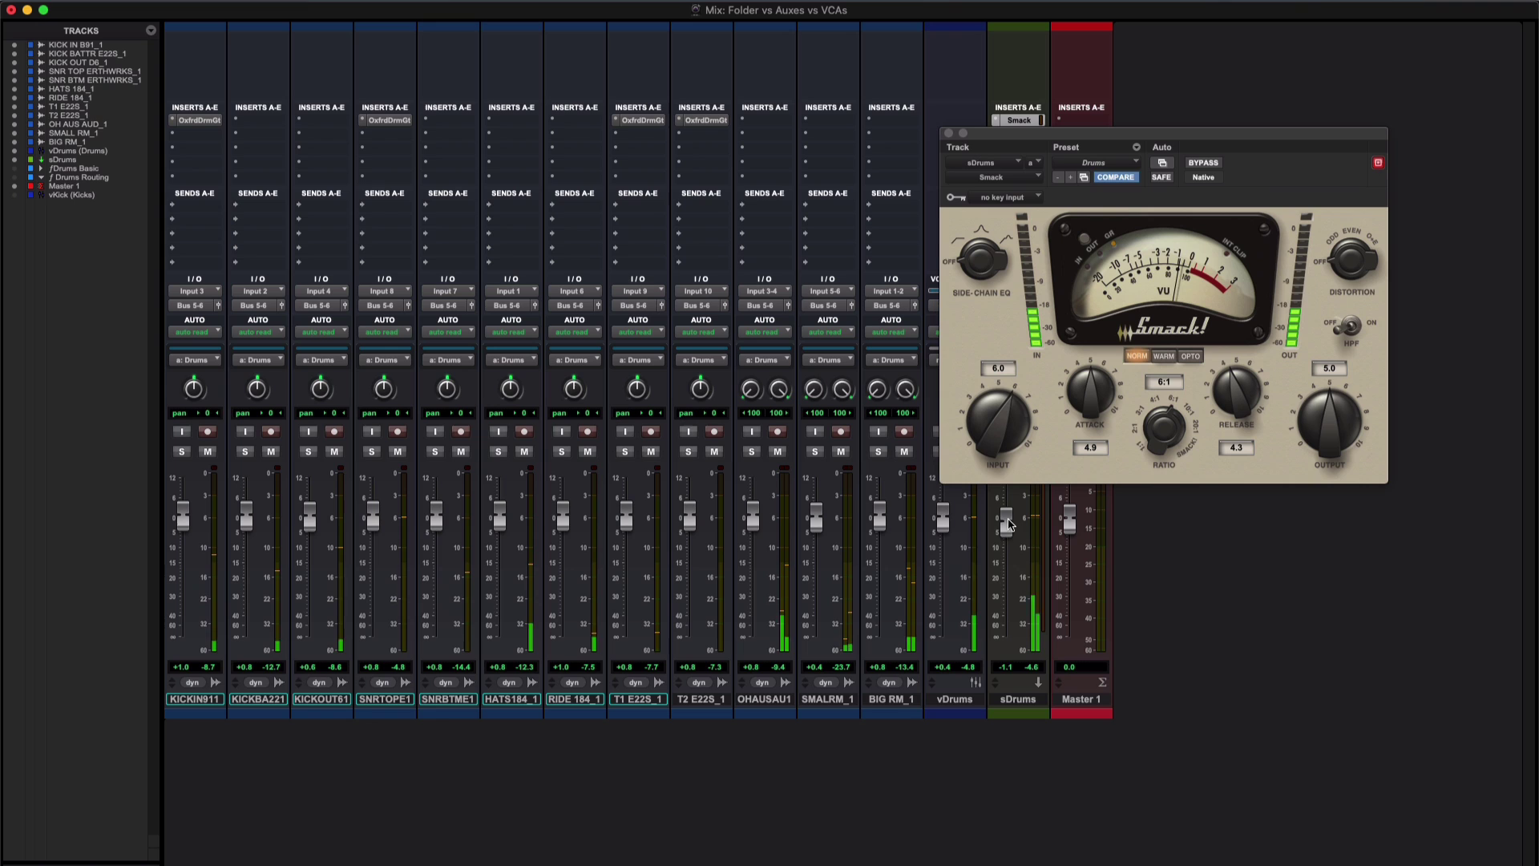
{"action": "left_click_drag", "start_coordinate": [1008, 523], "coordinate": [1008, 523]}
{"action": "left_click_drag", "start_coordinate": [1014, 630], "coordinate": [1008, 519]}
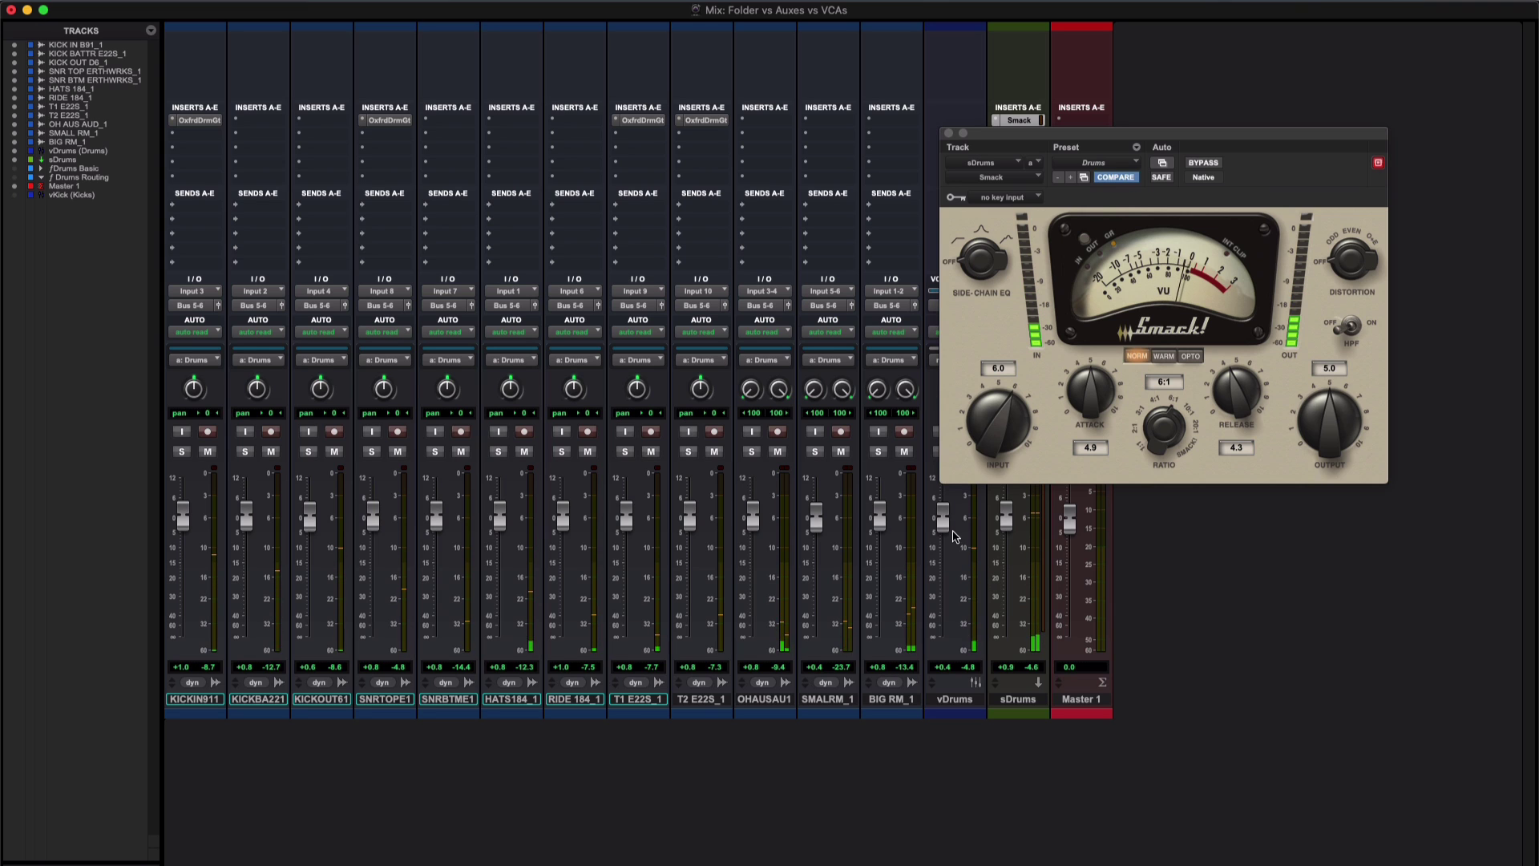
{"action": "mouse_move", "coordinate": [947, 525]}
{"action": "left_mouse_down"}
{"action": "mouse_move", "coordinate": [954, 659]}
{"action": "mouse_move", "coordinate": [952, 525]}
{"action": "left_mouse_up"}
{"action": "key", "text": "super+w"}
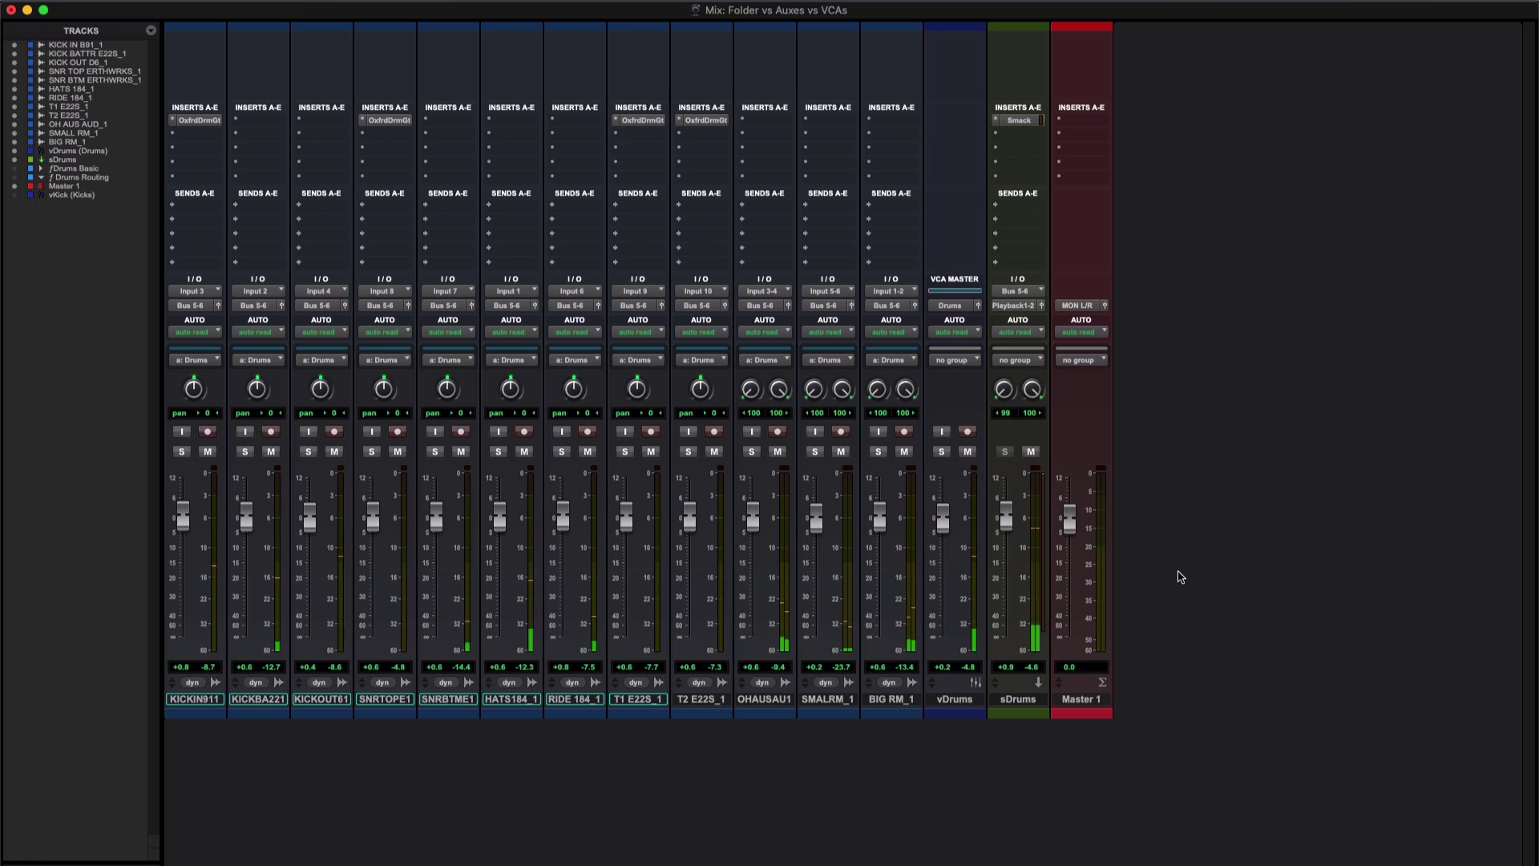
{"action": "left_click", "coordinate": [1018, 120]}
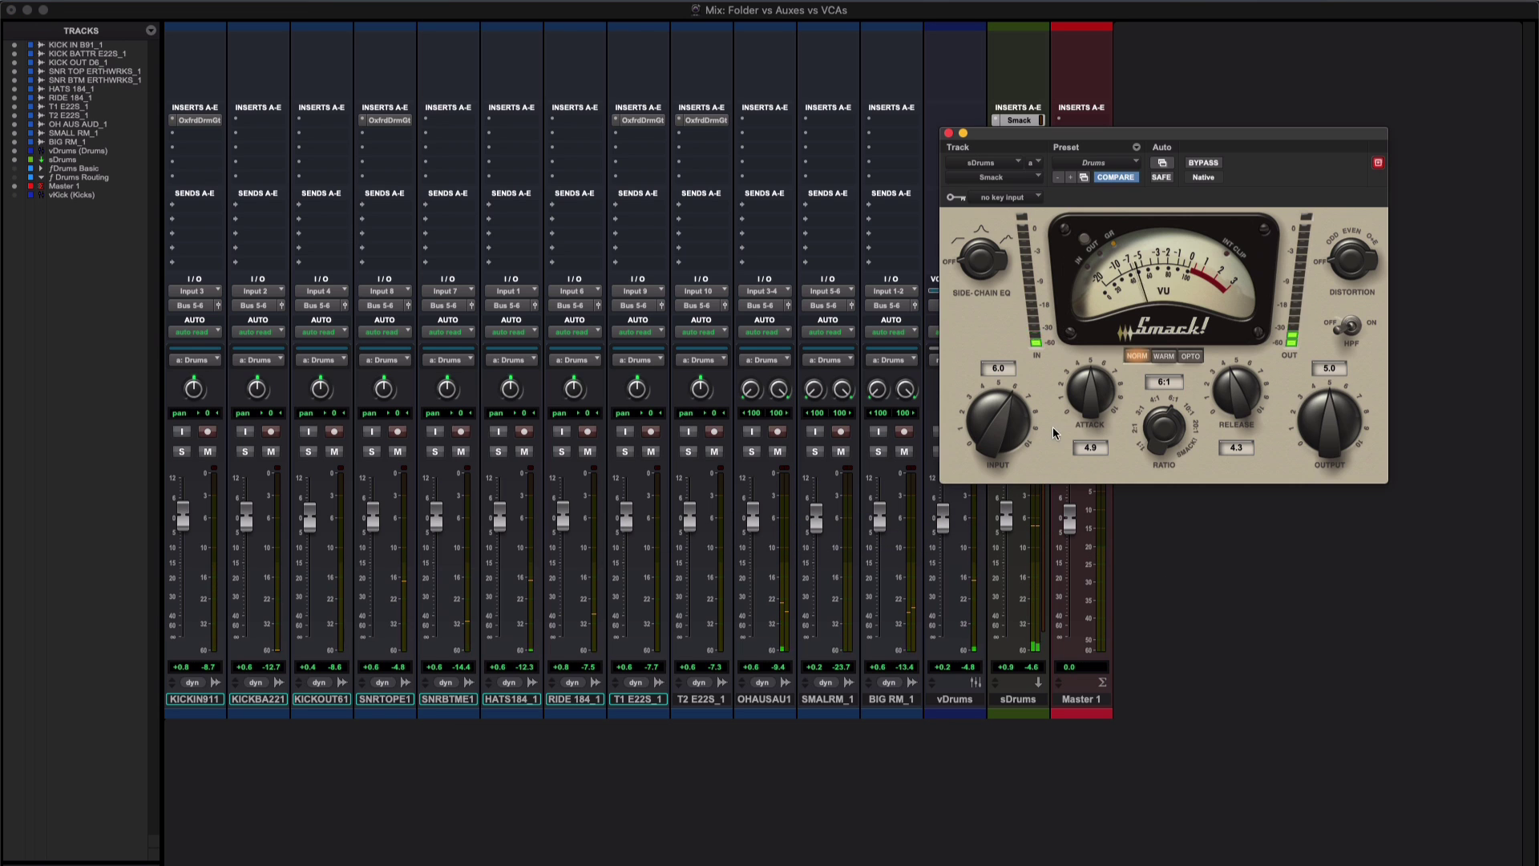
{"action": "left_click_drag", "start_coordinate": [1007, 523], "coordinate": [1007, 493]}
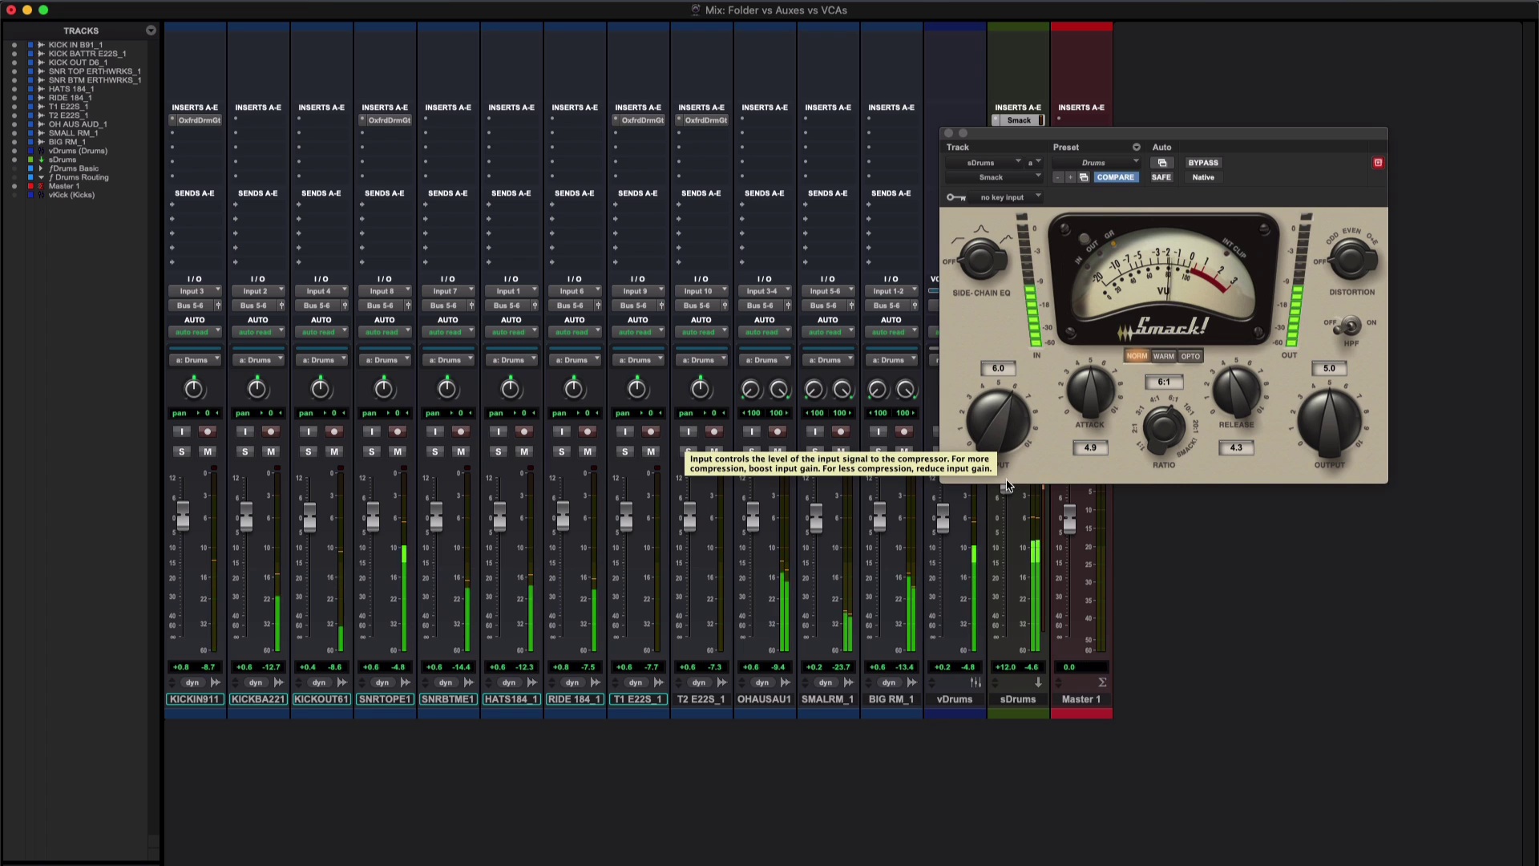
{"action": "left_click_drag", "start_coordinate": [1008, 484], "coordinate": [946, 492]}
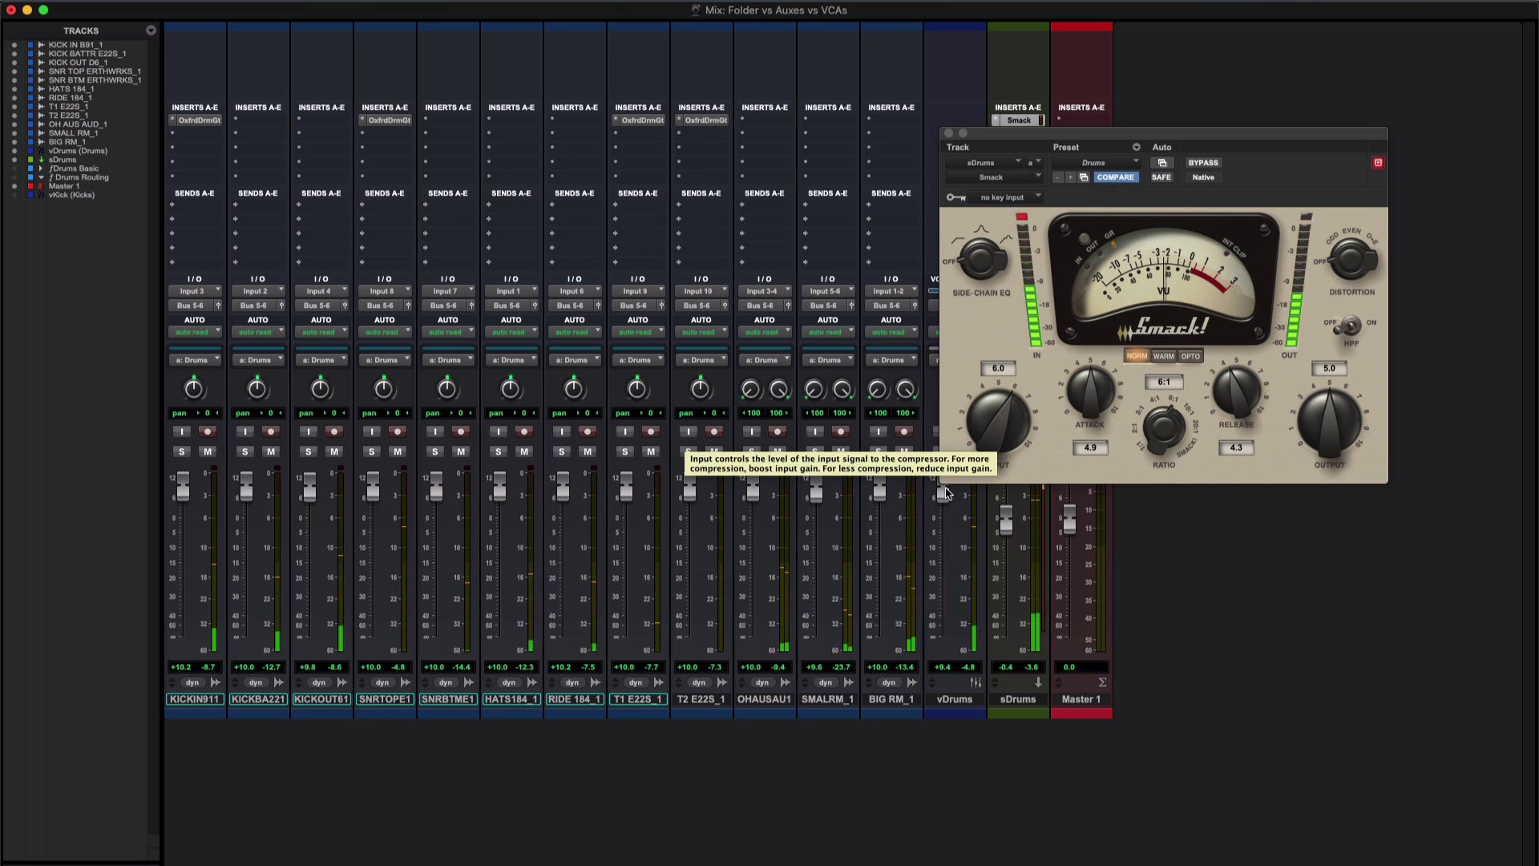
{"action": "left_click_drag", "start_coordinate": [945, 492], "coordinate": [945, 522]}
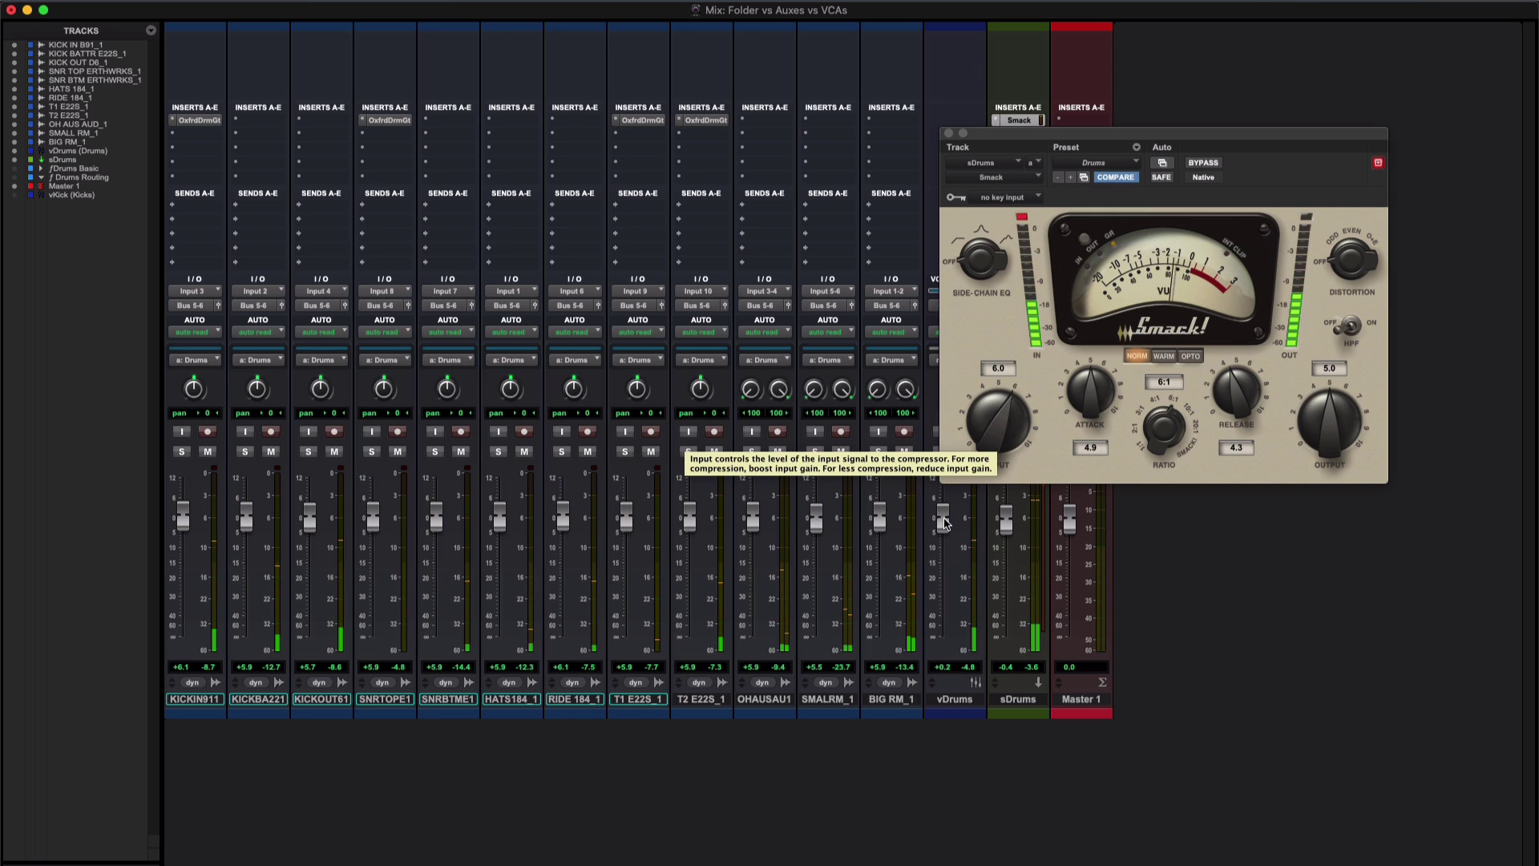
{"action": "key", "text": "super+w"}
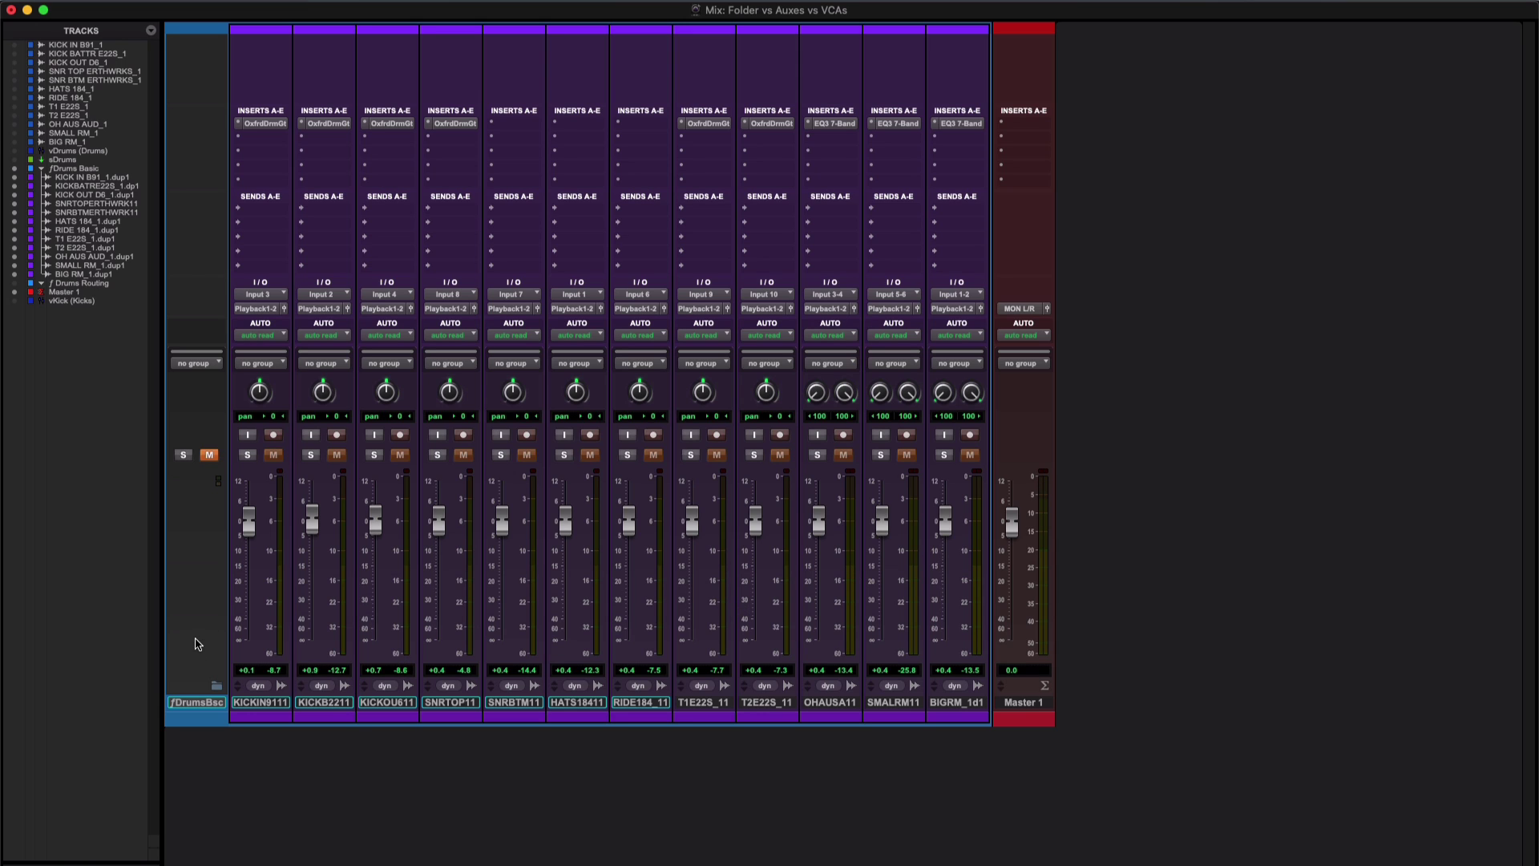
During playback, unmute the ƒDrums Basic folder, then collapse and re-expand it
{"action": "key", "text": "space"}
{"action": "left_click", "coordinate": [208, 454]}
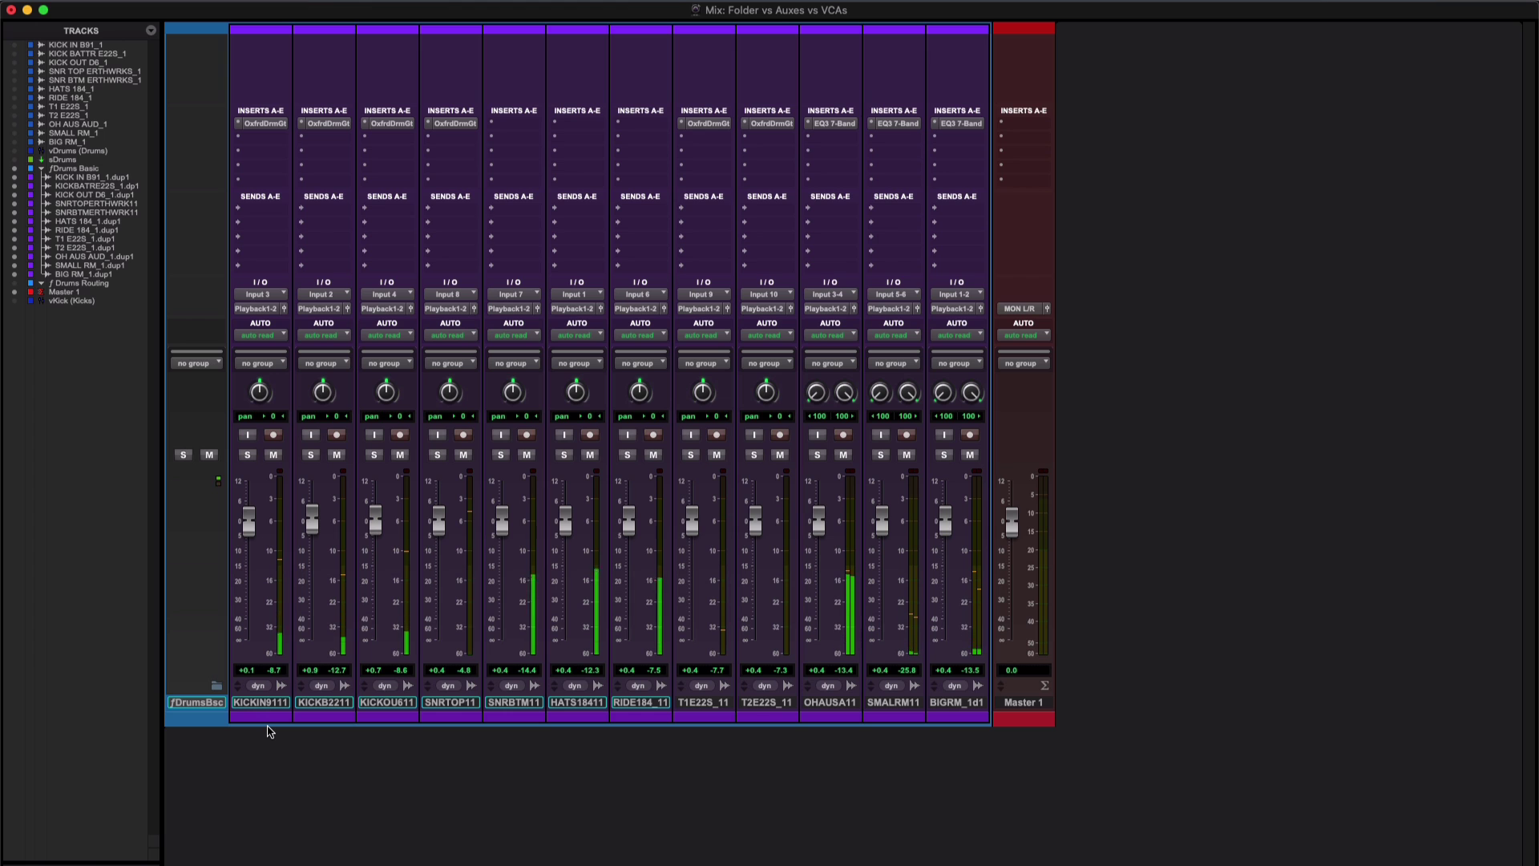
{"action": "left_click", "coordinate": [216, 686]}
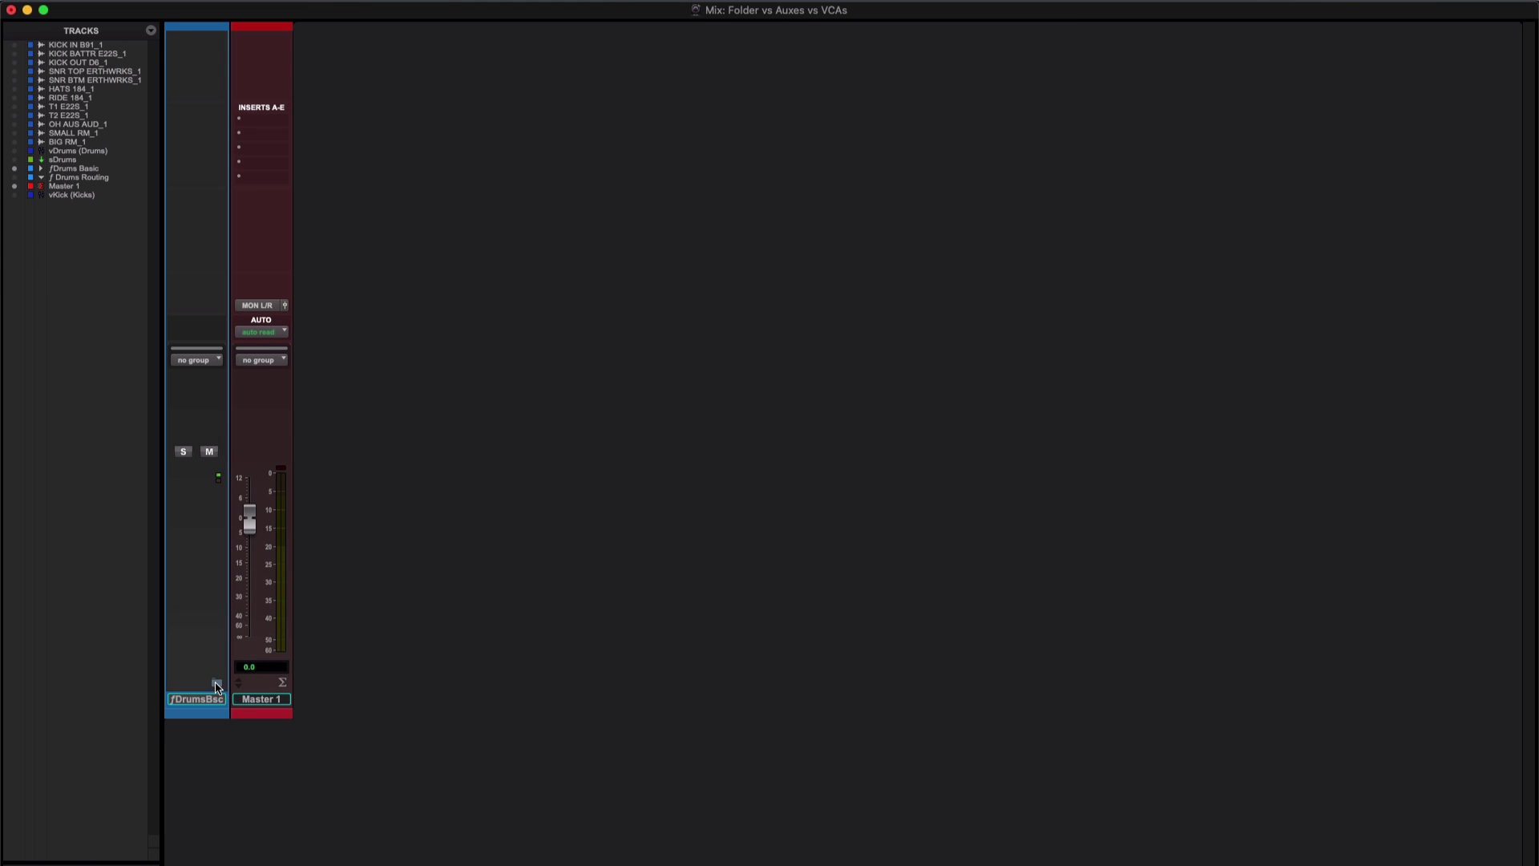
{"action": "left_click", "coordinate": [216, 687]}
In the Edit window, toggle the Drums Basic folder with Shift+F and set the insertion point at bar 2
{"action": "key", "text": "super+equal"}
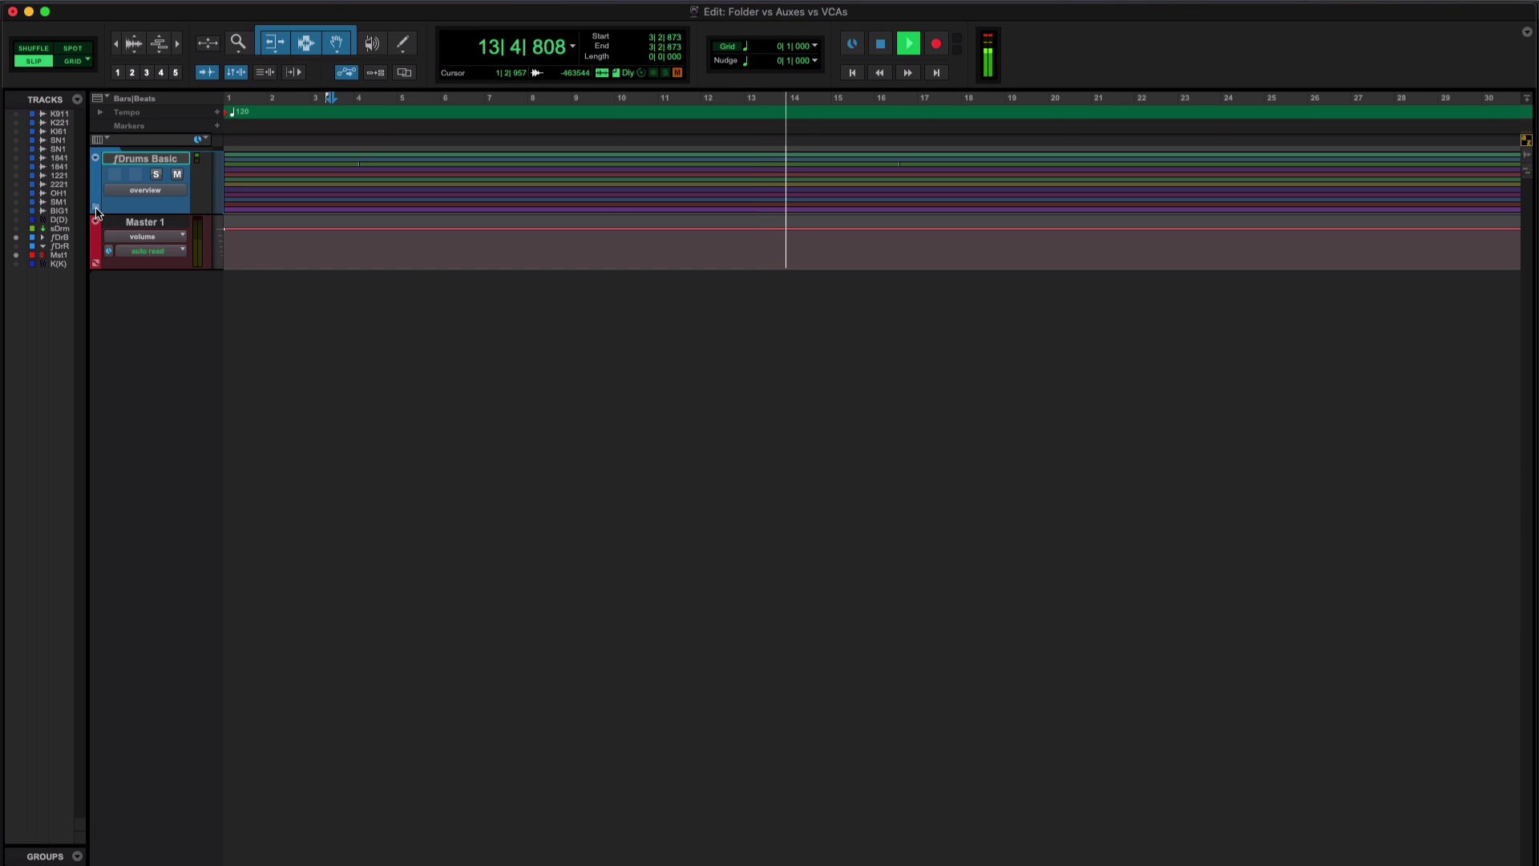
{"action": "key", "text": "shift+f"}
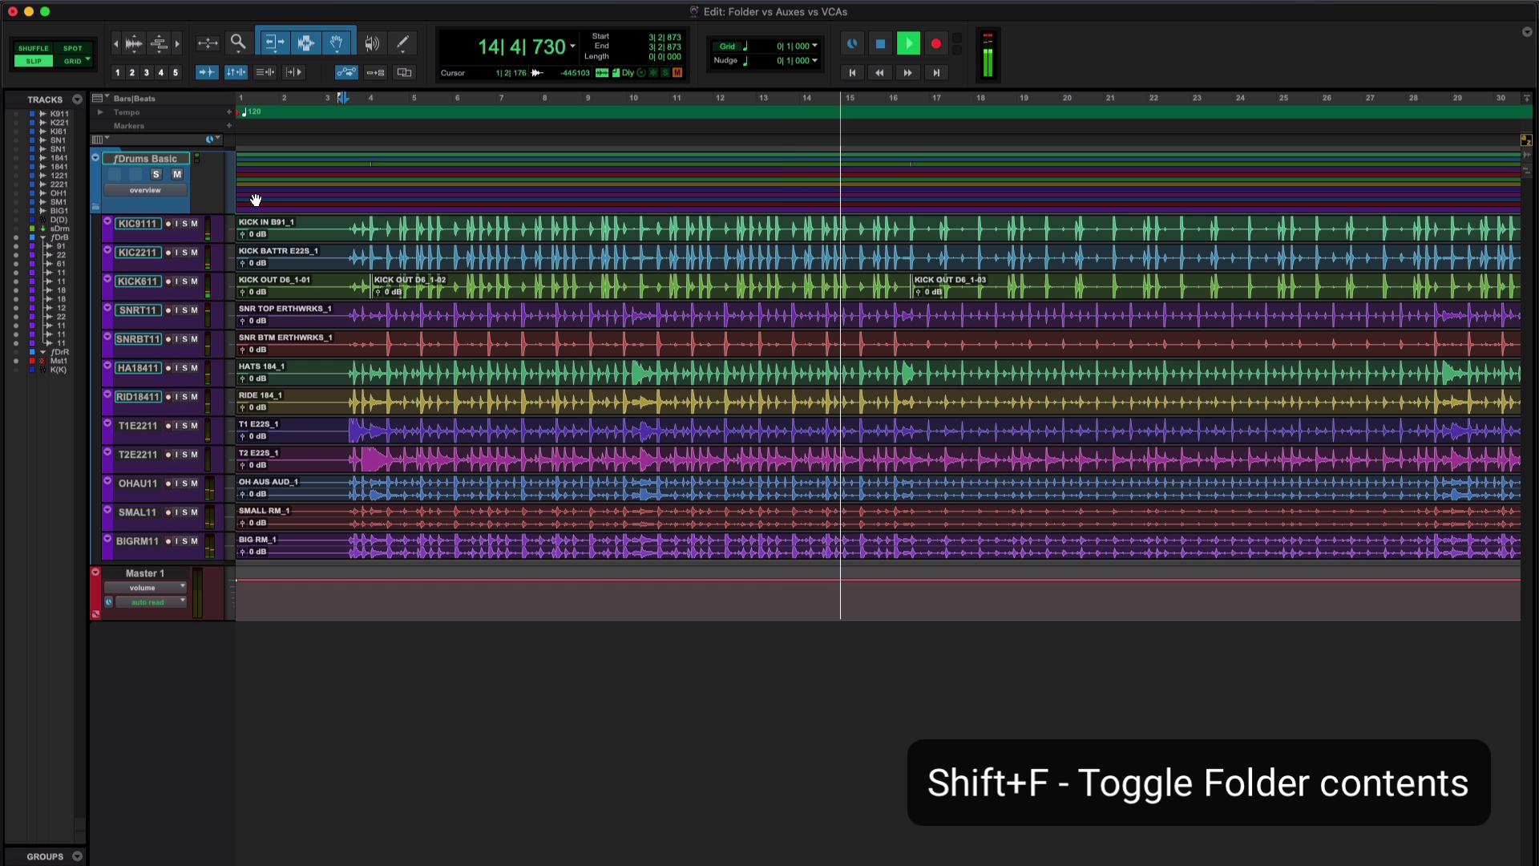
{"action": "left_click", "coordinate": [281, 180]}
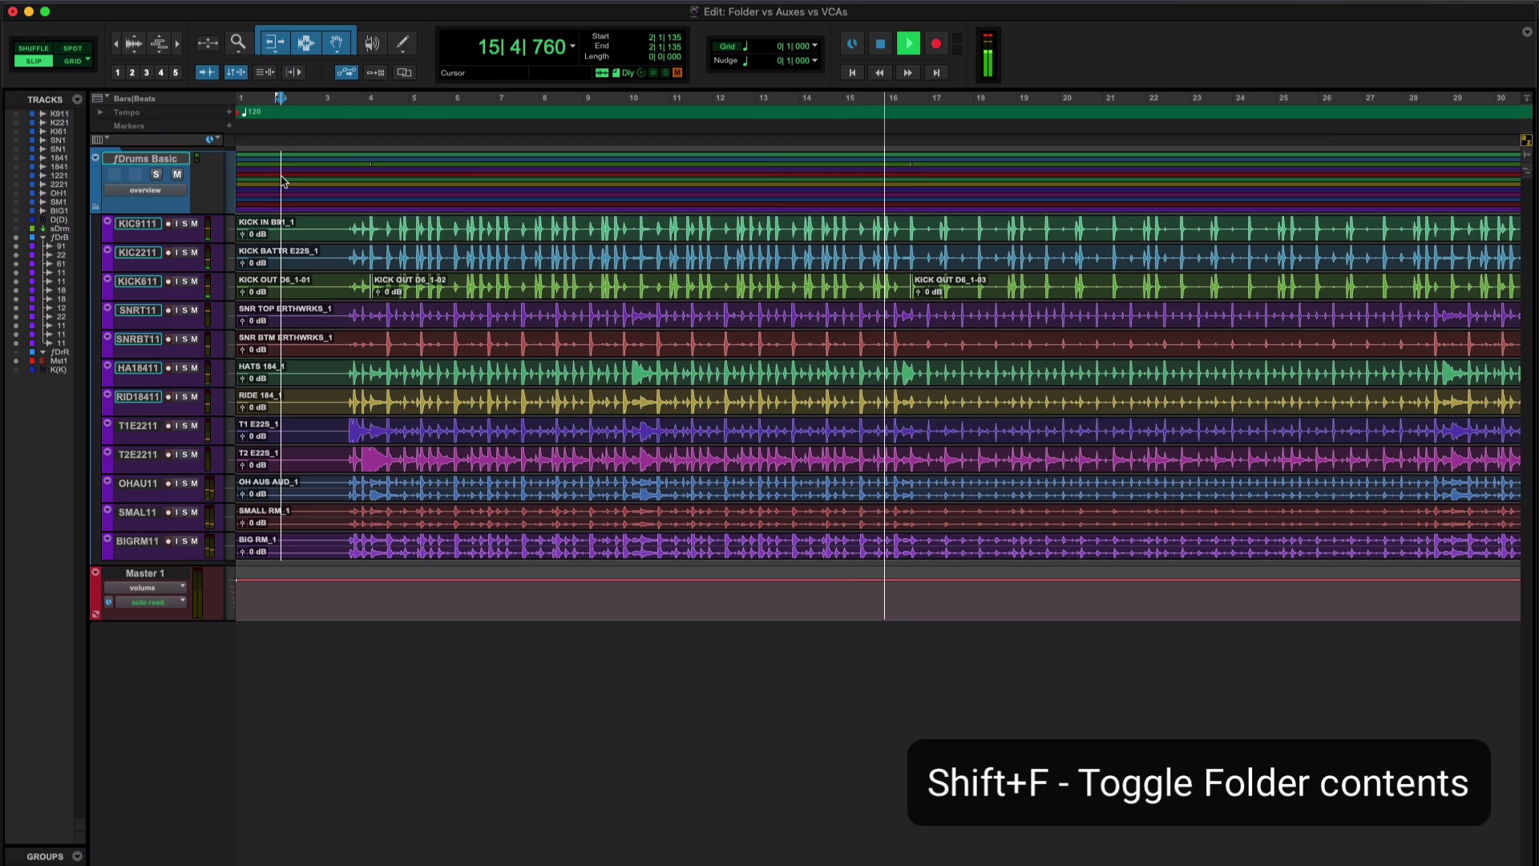
{"action": "key", "text": "shift+f"}
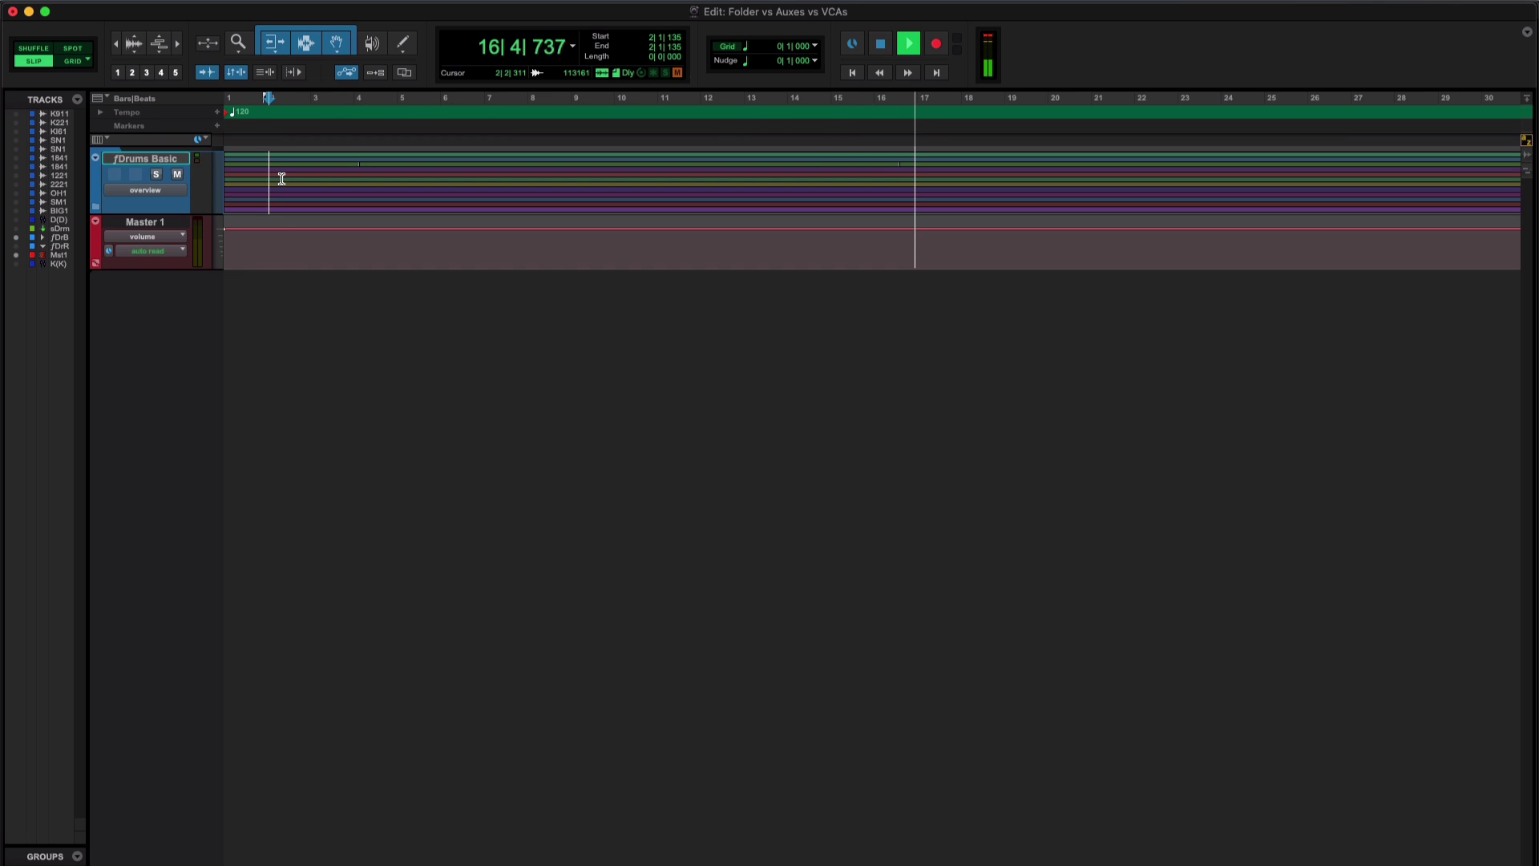
{"action": "key", "text": "shift+f"}
{"action": "key", "text": "shift+f"}
{"action": "key", "text": "shift+f"}
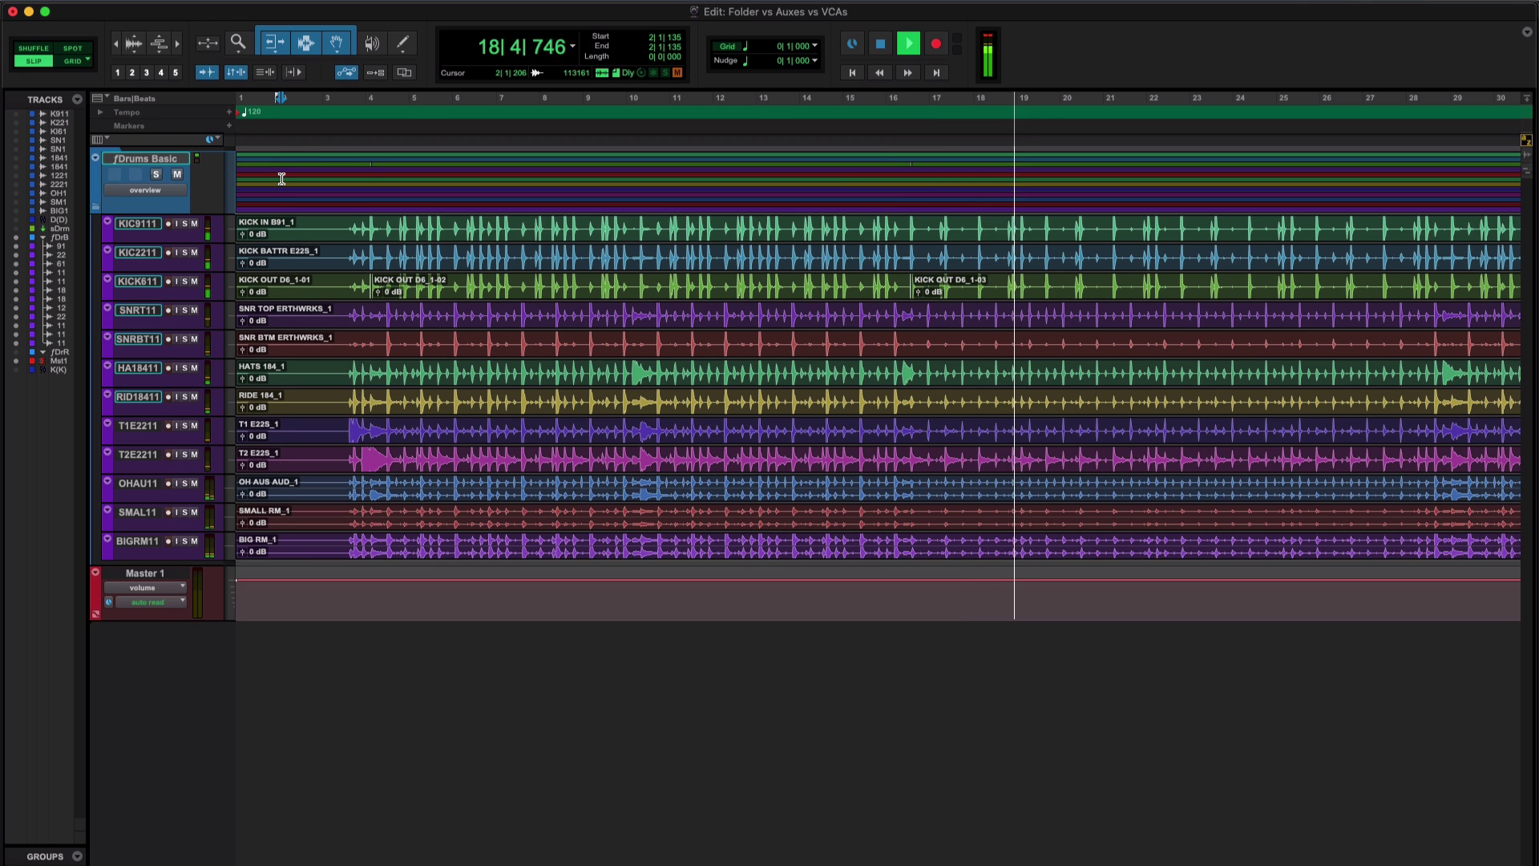
{"action": "key", "text": "super+equal"}
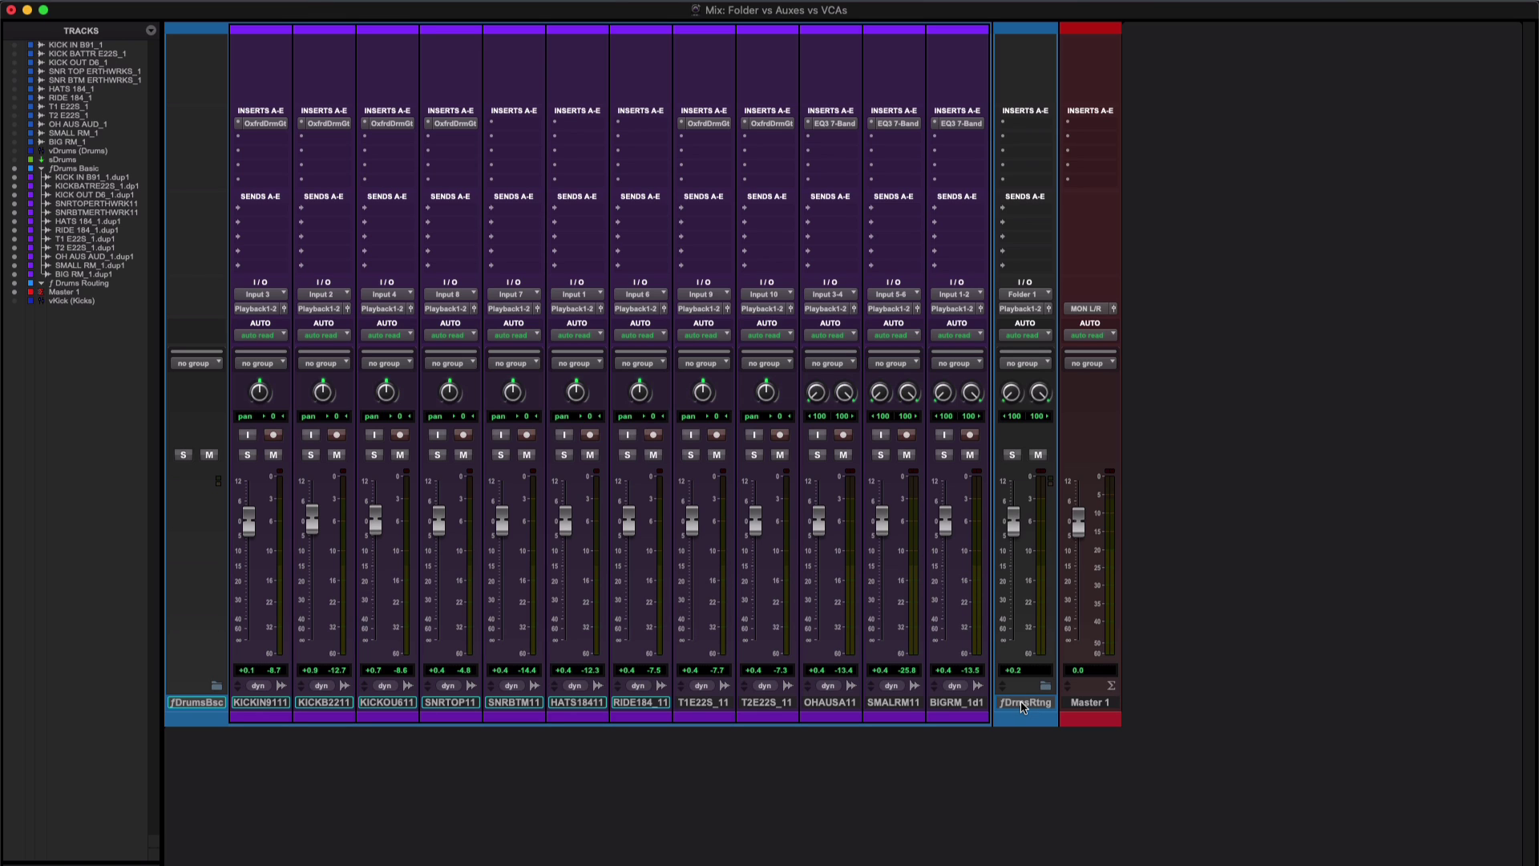
Select KICKIN9111 through BIGRM_1d1 and drop the twelve tracks into the ƒDrums Routing folder
{"action": "left_click", "coordinate": [261, 702]}
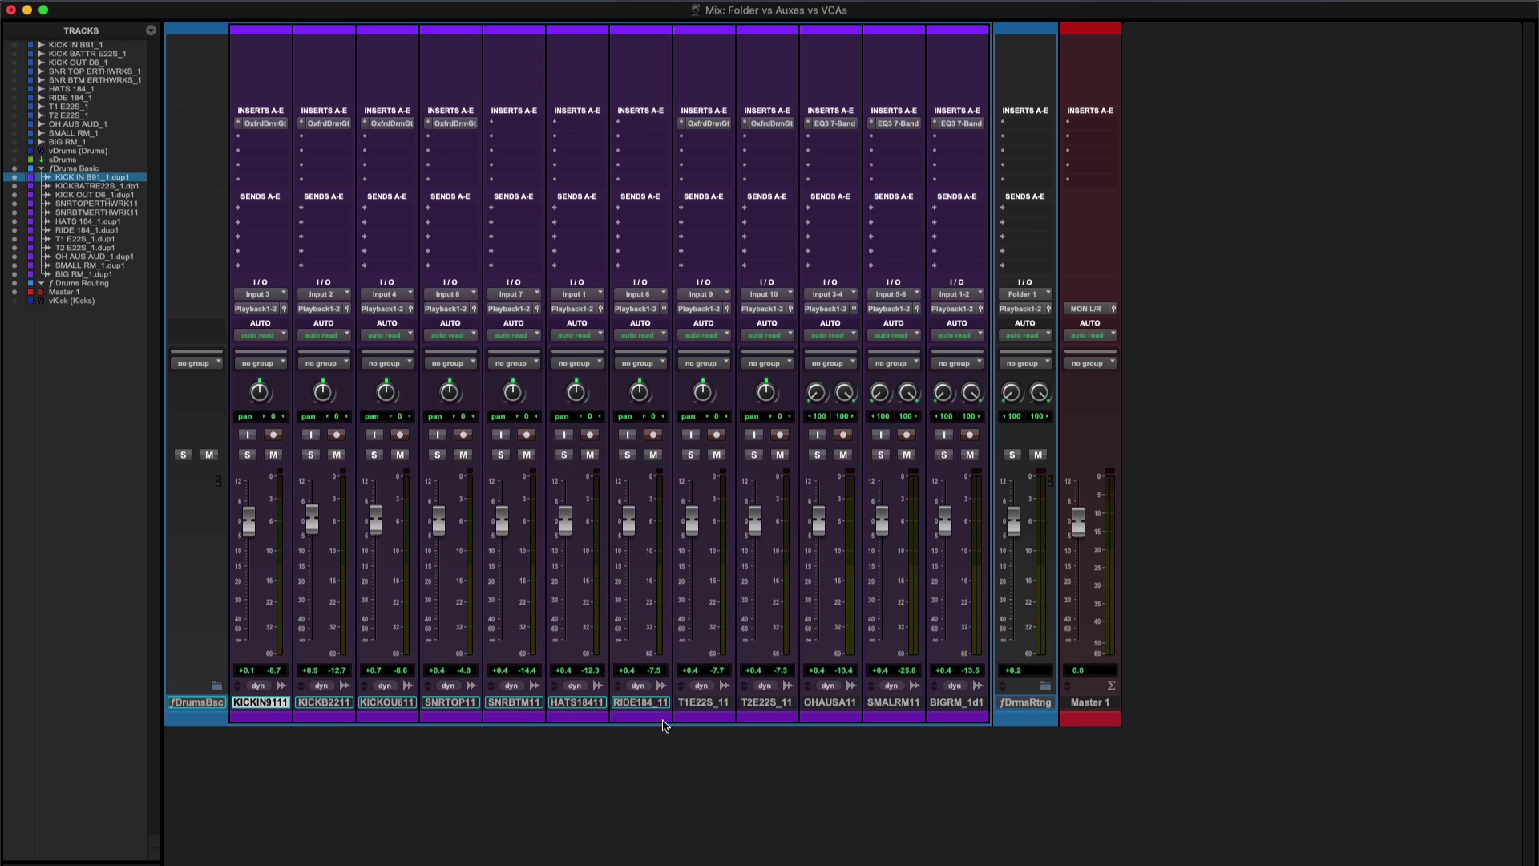
{"action": "left_click", "coordinate": [962, 713], "text": "shift"}
{"action": "left_click_drag", "start_coordinate": [815, 705], "coordinate": [1015, 671]}
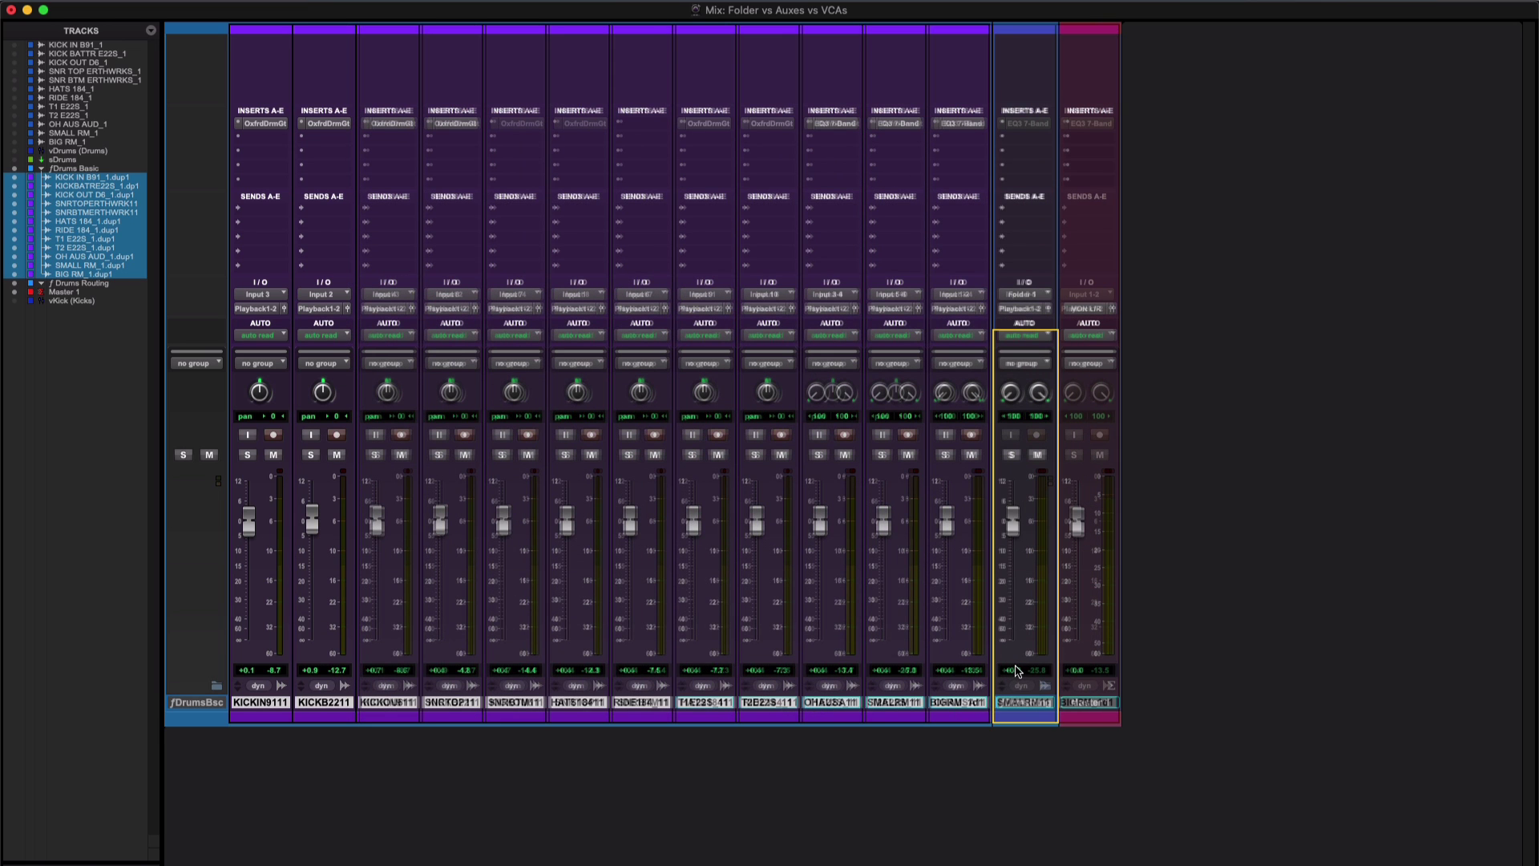
{"action": "left_click_drag", "start_coordinate": [1050, 835], "coordinate": [1049, 840]}
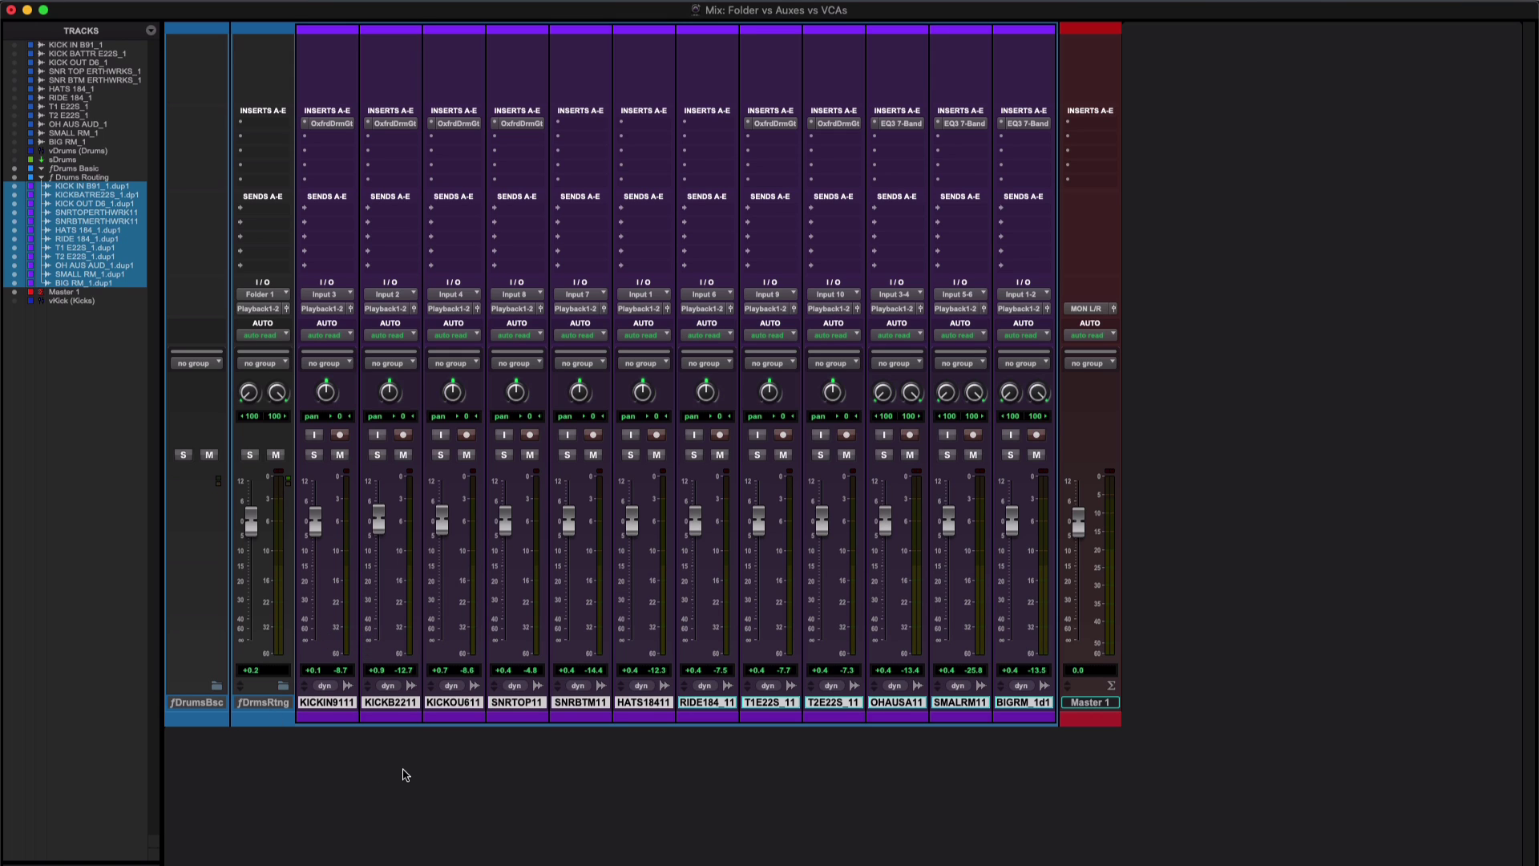
With playback running, set all selected drum tracks' output to the Folder 1 bus
{"action": "key", "text": "space"}
{"action": "left_click", "coordinate": [326, 309]}
{"action": "mouse_move", "coordinate": [335, 322]}
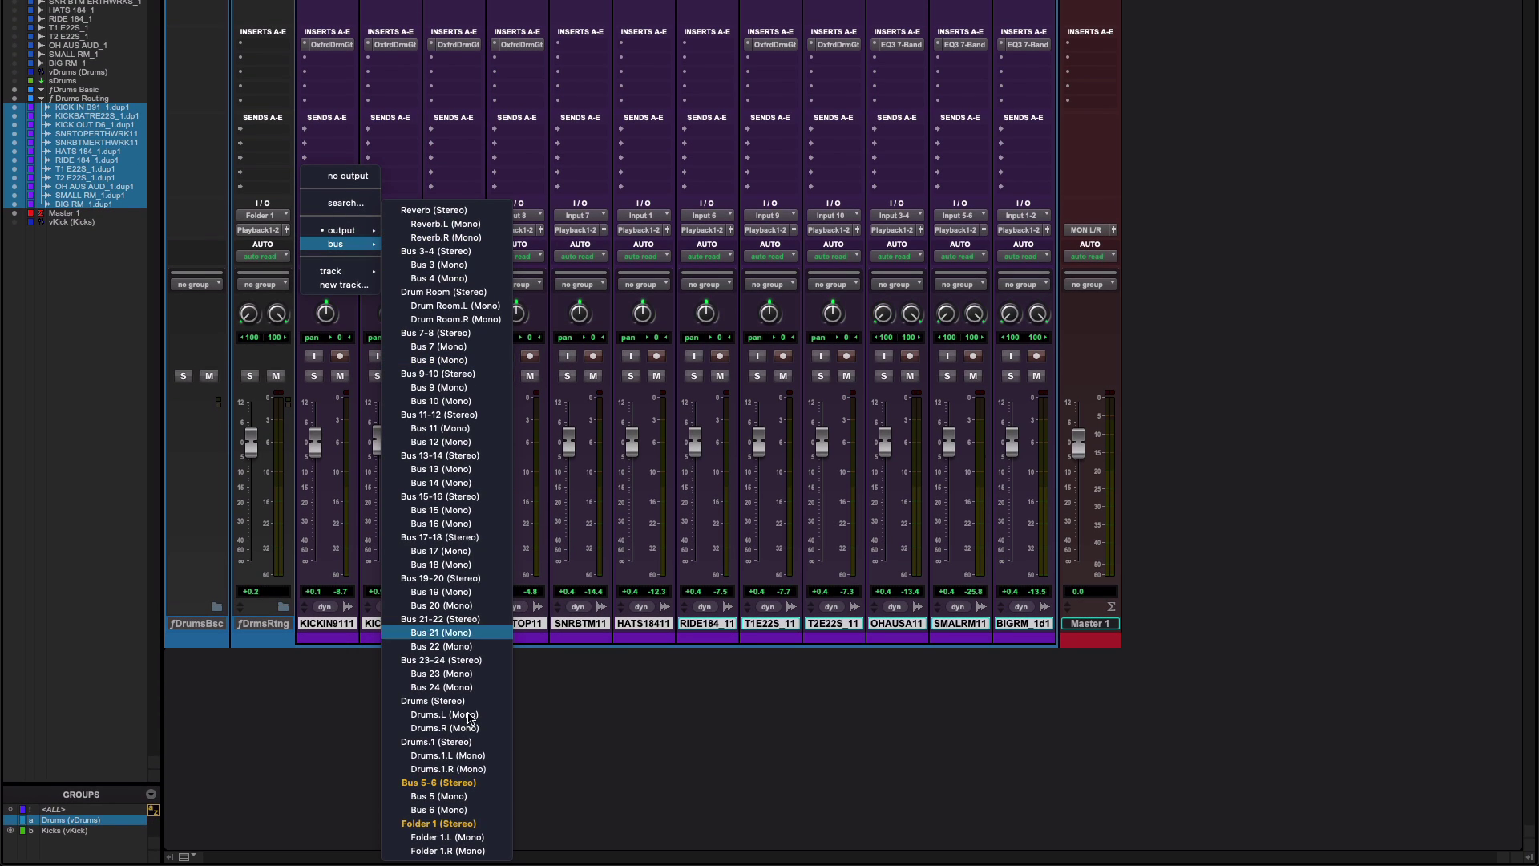
{"action": "left_click", "coordinate": [425, 826], "text": "alt+shift"}
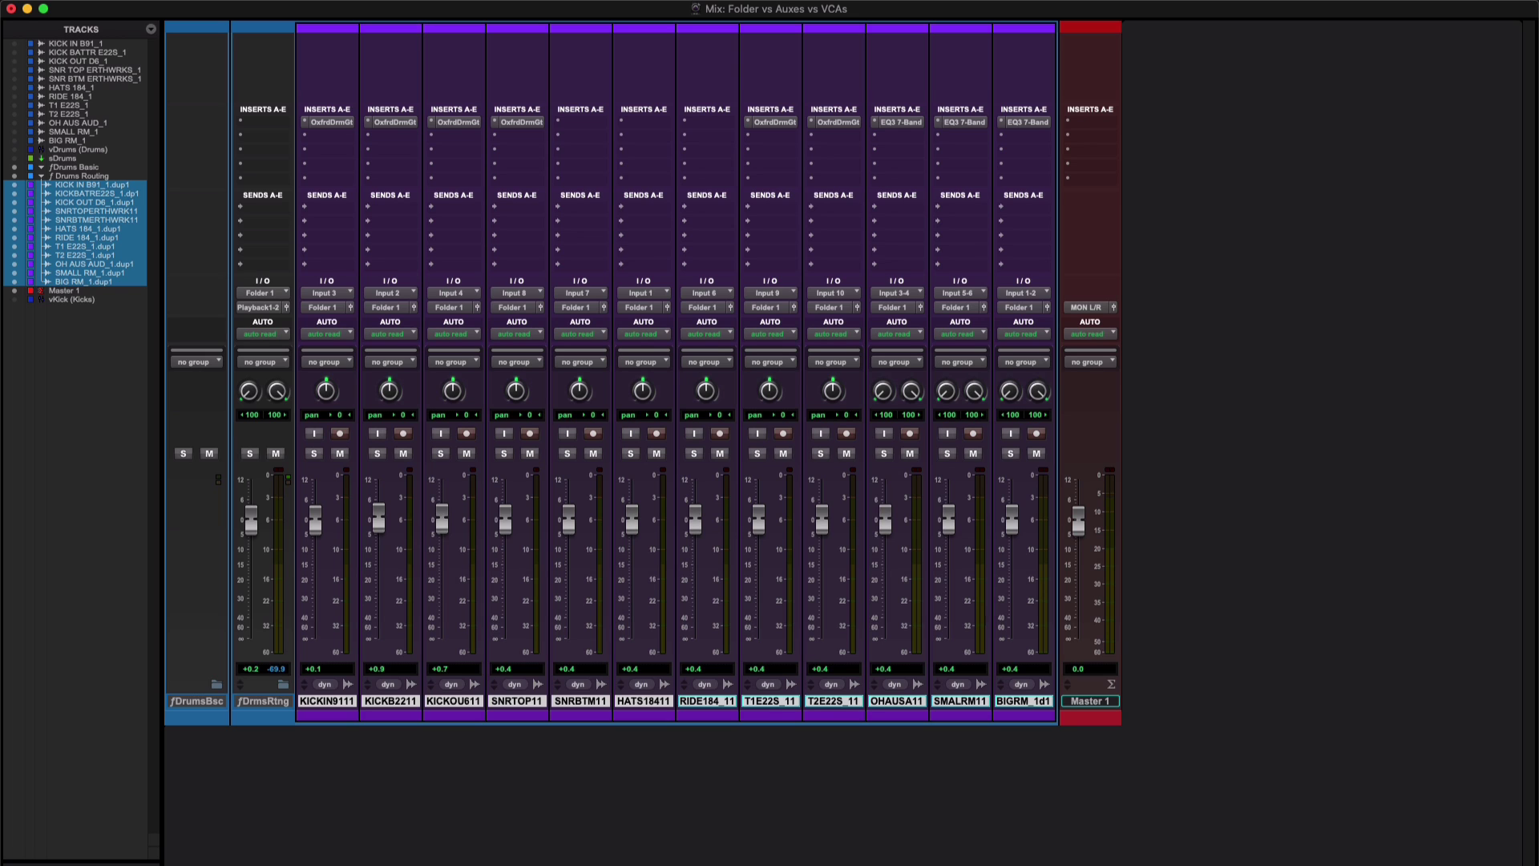
Play the drums and briefly pull down the ƒDrums Routing folder fader
{"action": "key", "text": "space"}
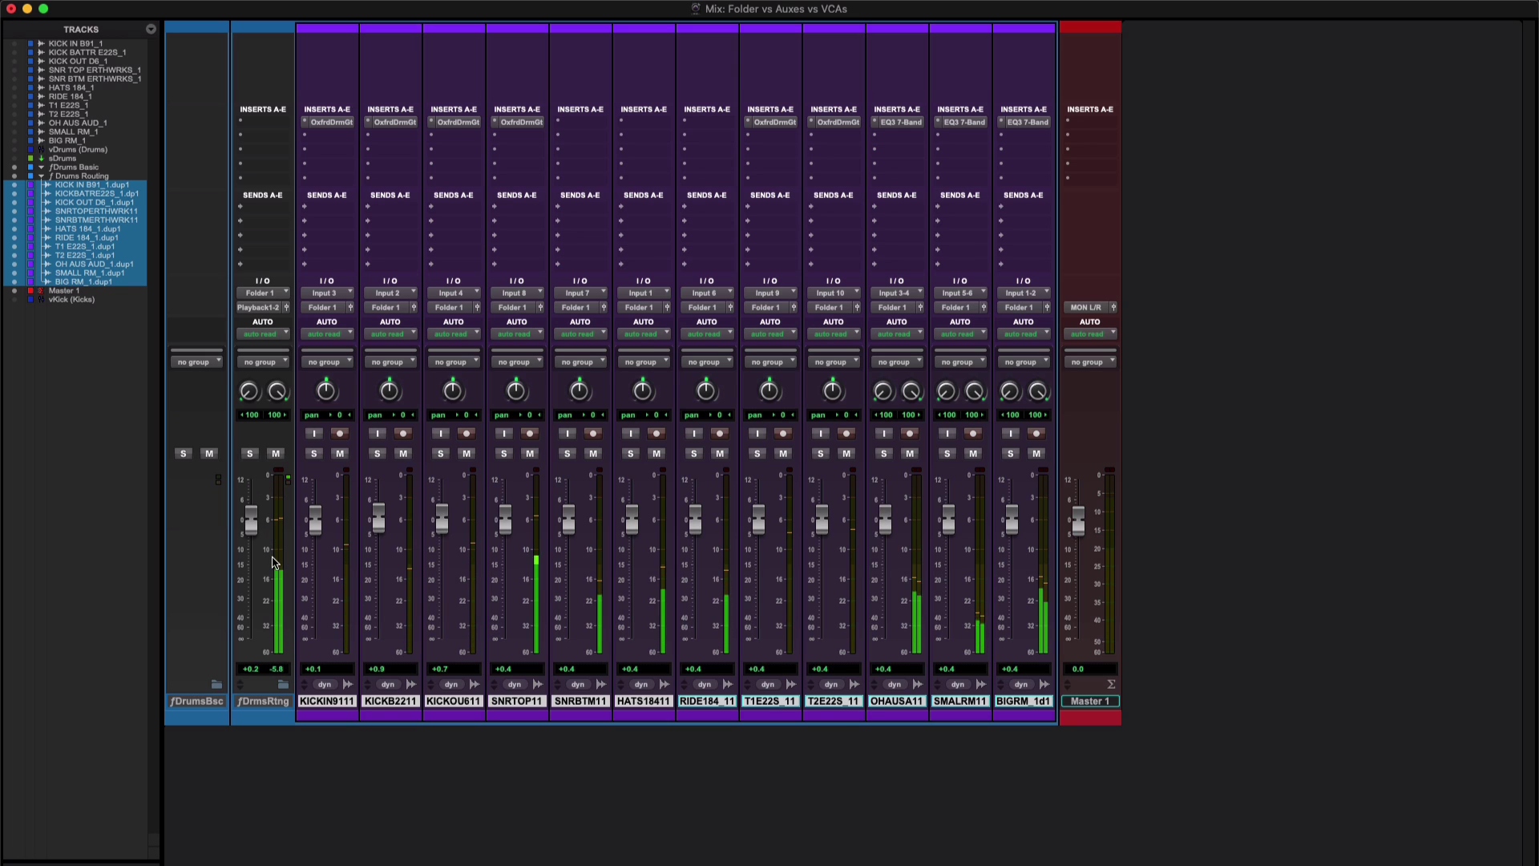
{"action": "mouse_move", "coordinate": [251, 519]}
{"action": "left_mouse_down"}
{"action": "mouse_move", "coordinate": [253, 613]}
{"action": "mouse_move", "coordinate": [257, 523]}
{"action": "left_mouse_up"}
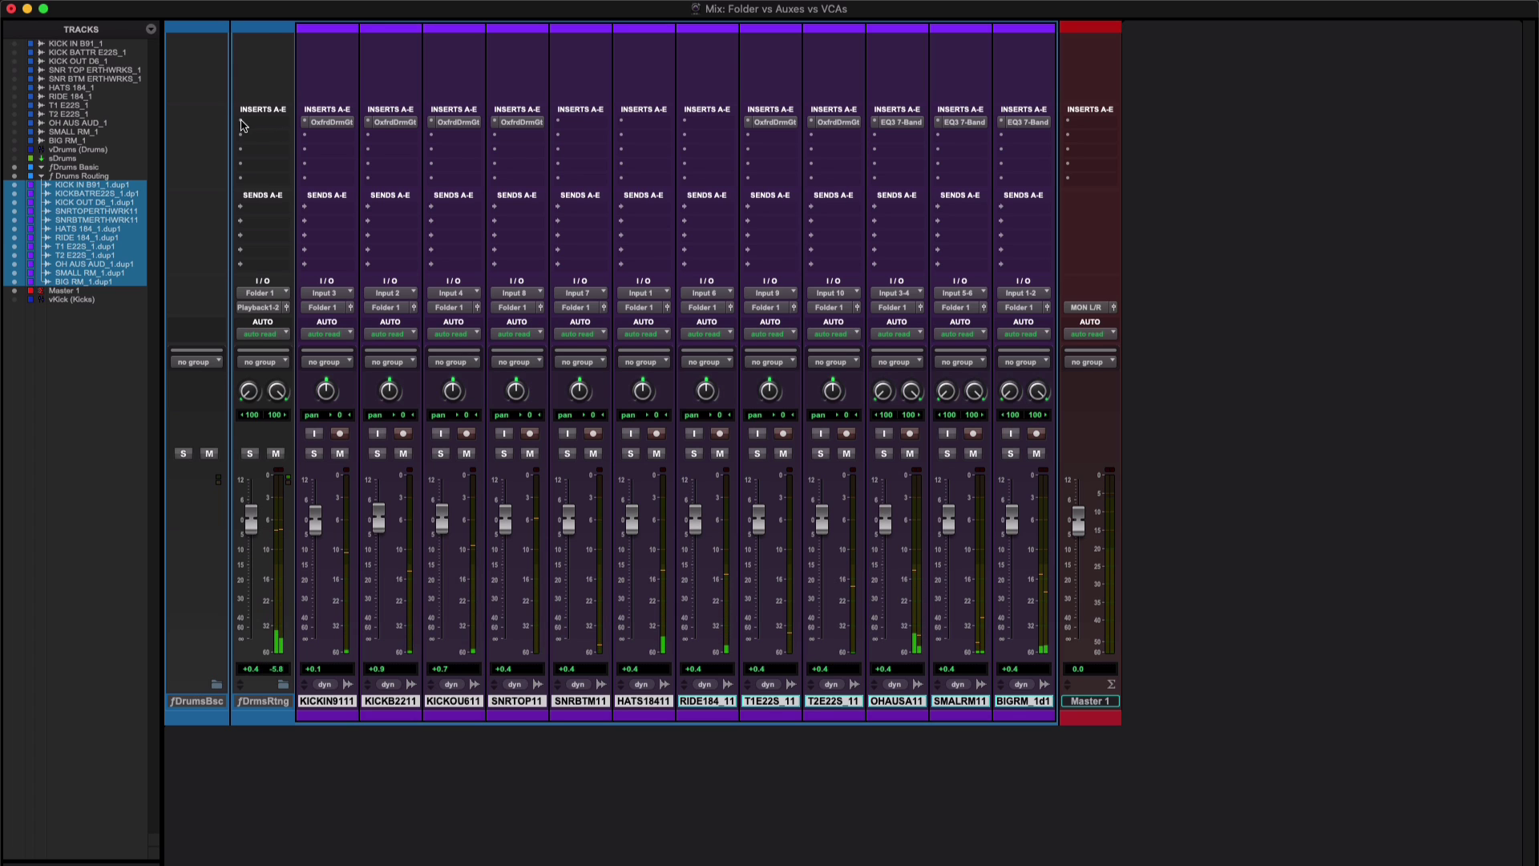
Insert a stereo Smack! compressor on the ƒDrums Routing folder and load its Drums preset
{"action": "left_click", "coordinate": [244, 126]}
{"action": "mouse_move", "coordinate": [245, 125]}
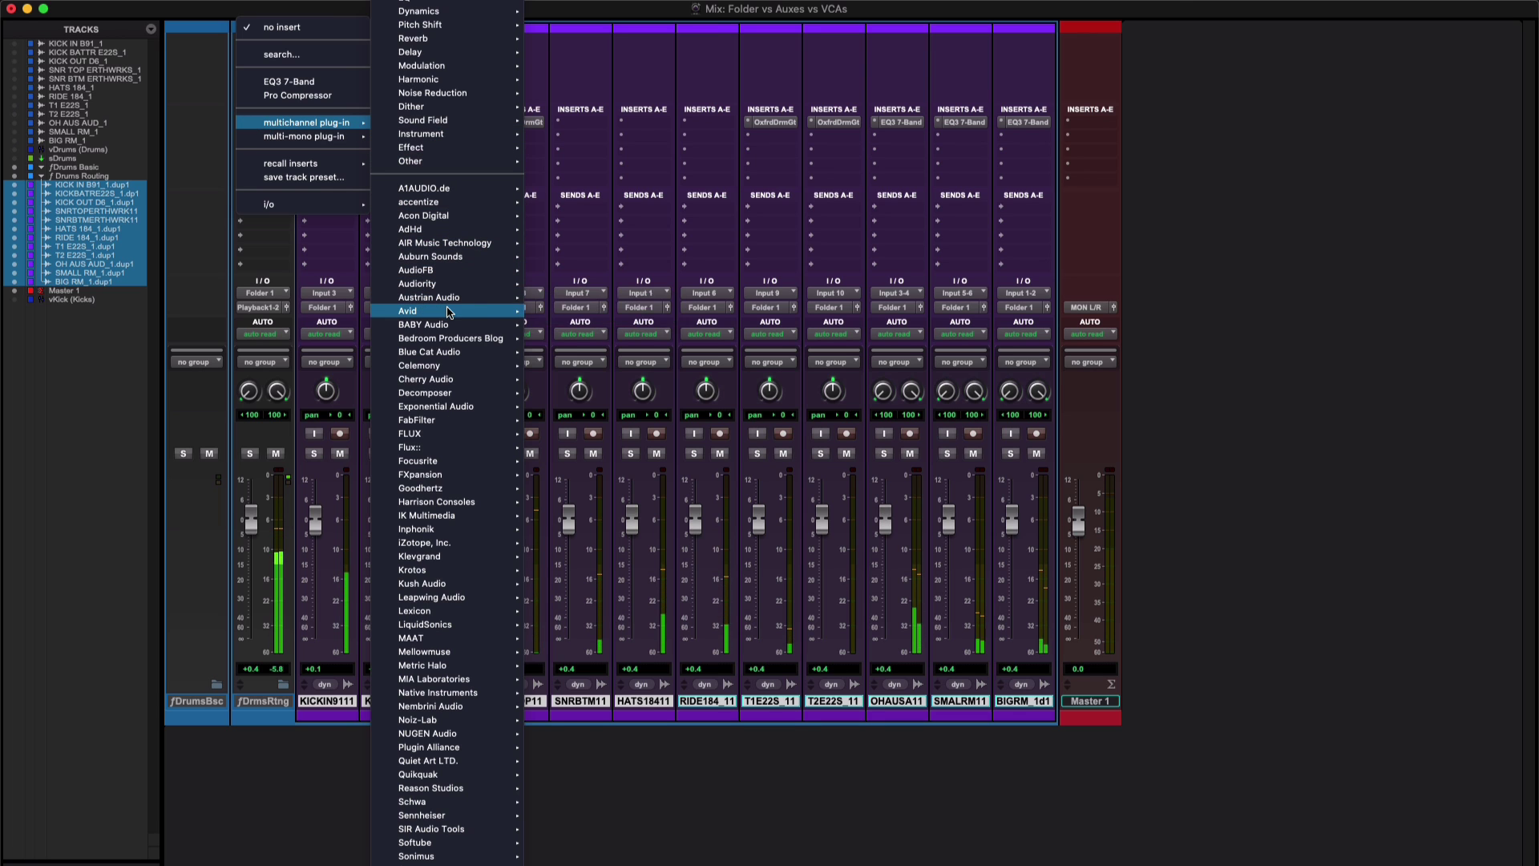
{"action": "mouse_move", "coordinate": [517, 314]}
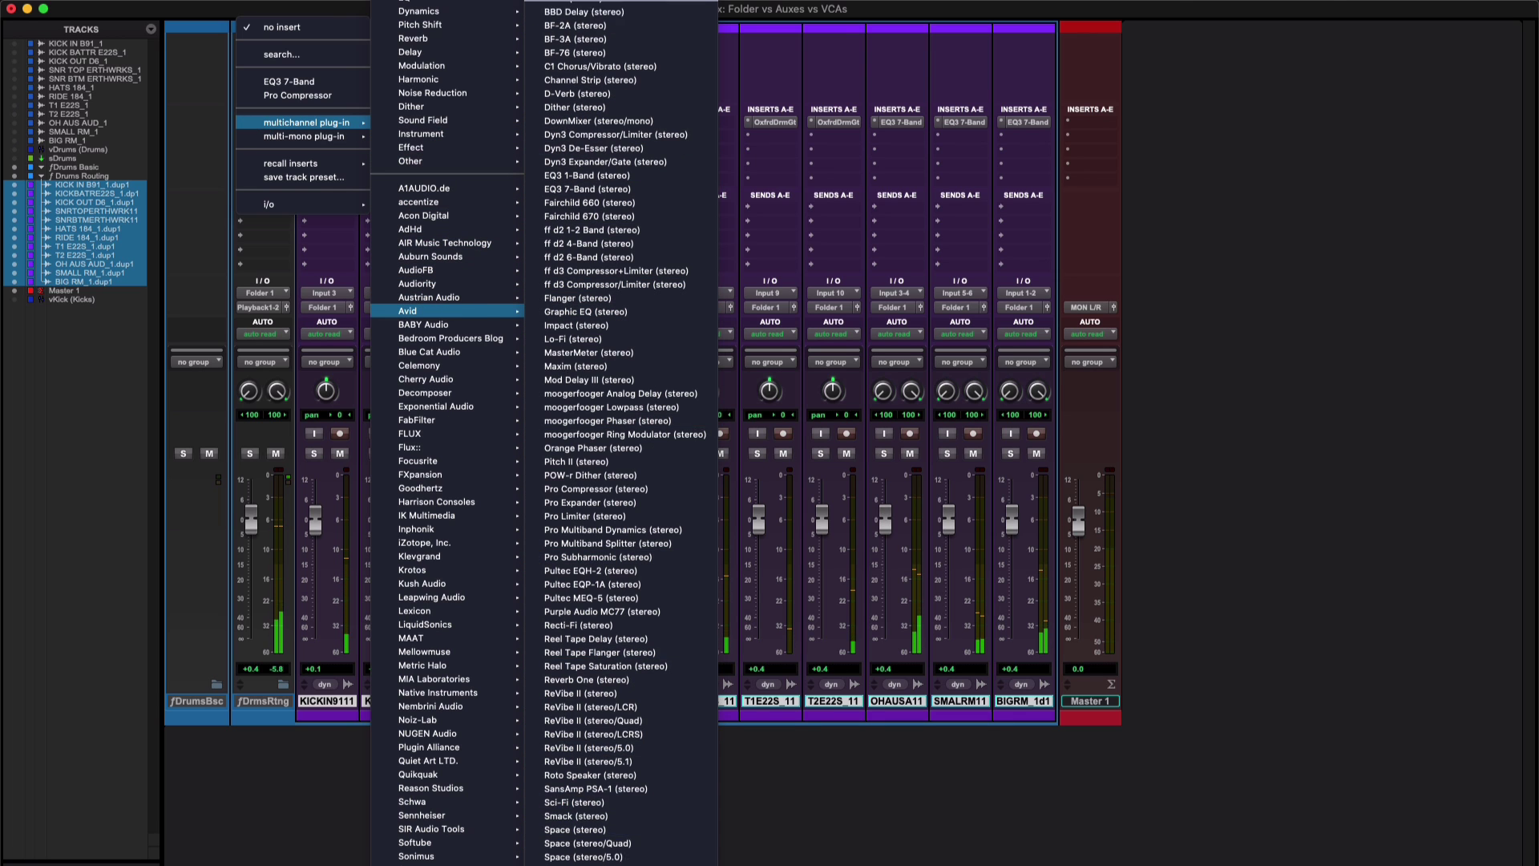
{"action": "scroll", "coordinate": [596, 773], "scroll_direction": "down", "scroll_amount": 2}
{"action": "left_click", "coordinate": [597, 793]}
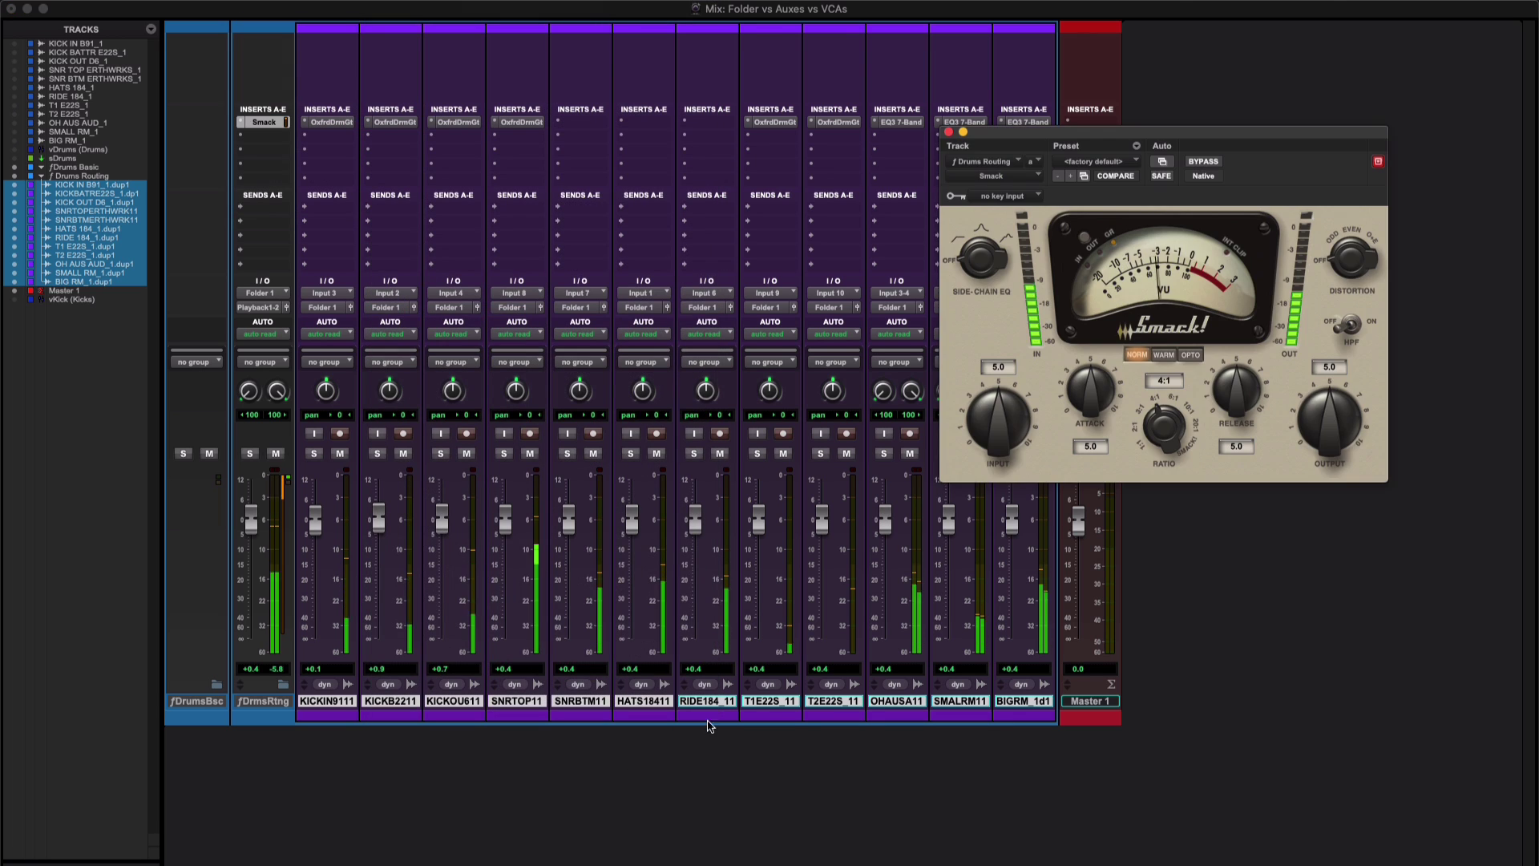
{"action": "left_click", "coordinate": [1093, 161]}
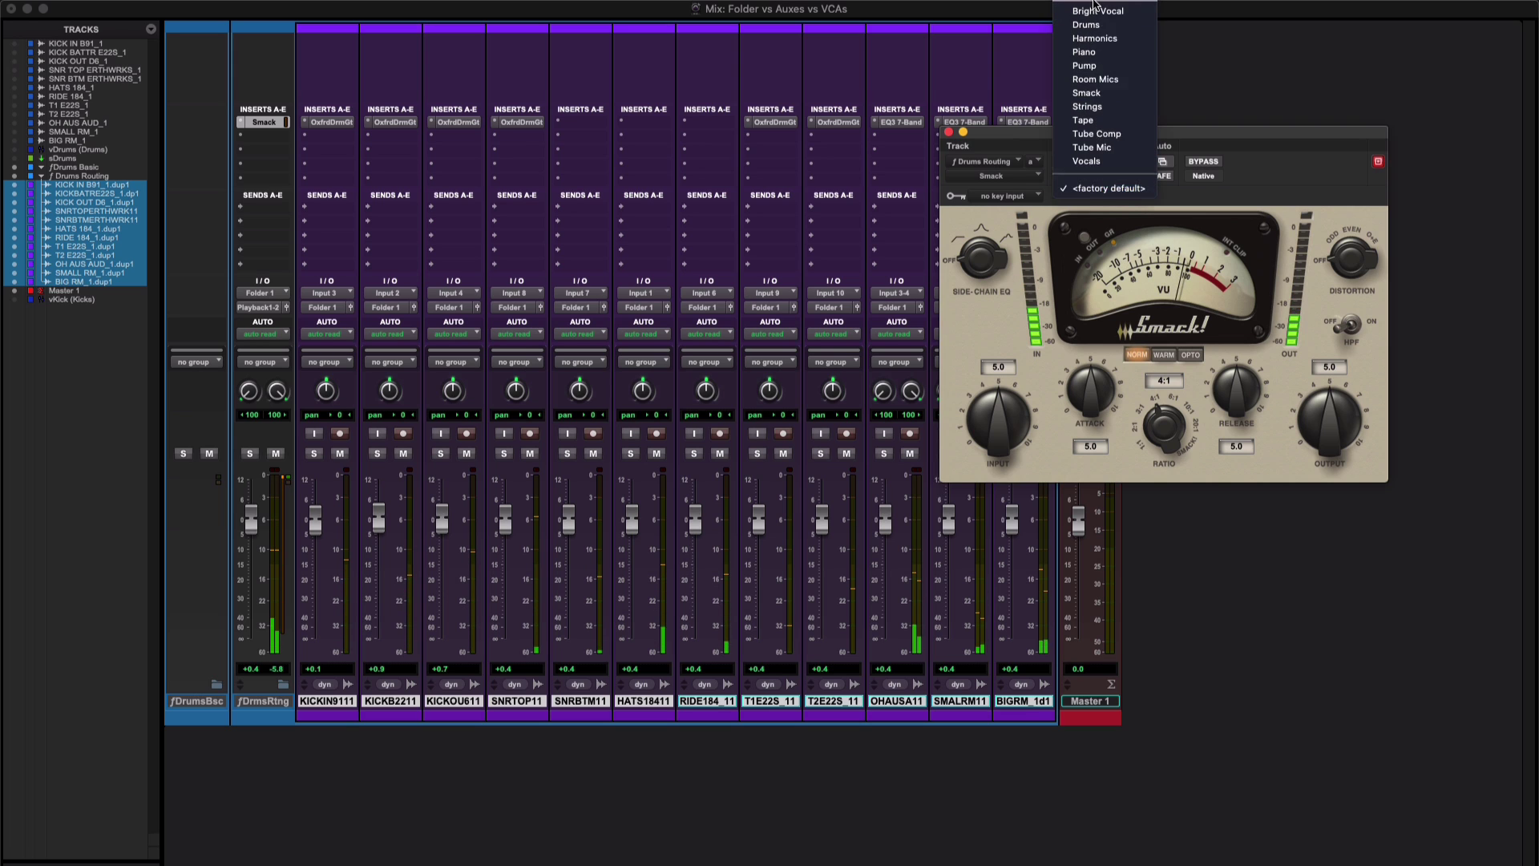
{"action": "left_click", "coordinate": [1096, 40]}
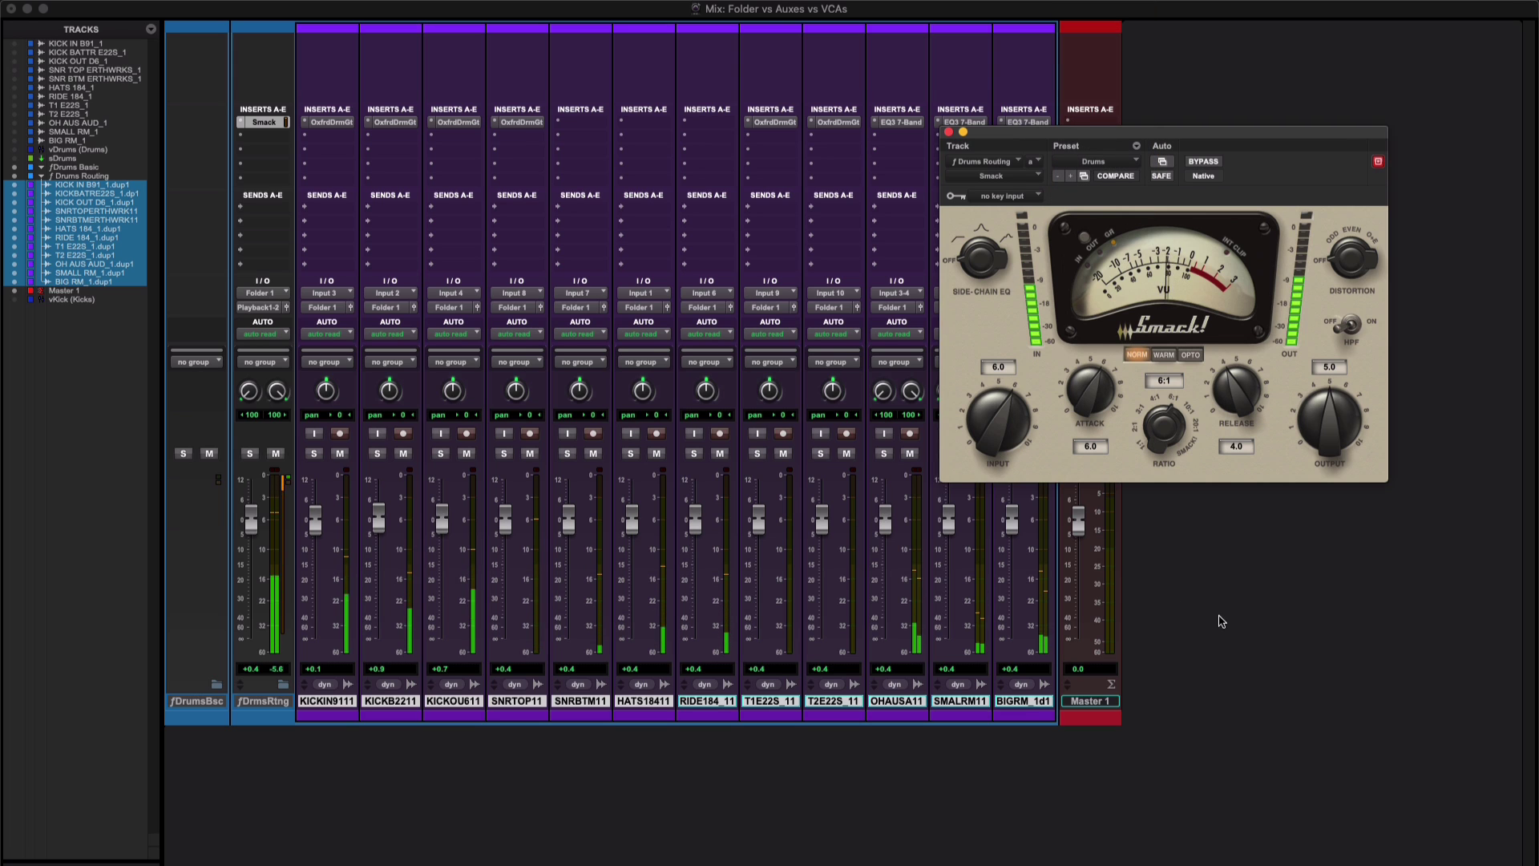
Ride the ƒDrums Routing folder fader down and back up to +0.4
{"action": "left_click", "coordinate": [255, 523]}
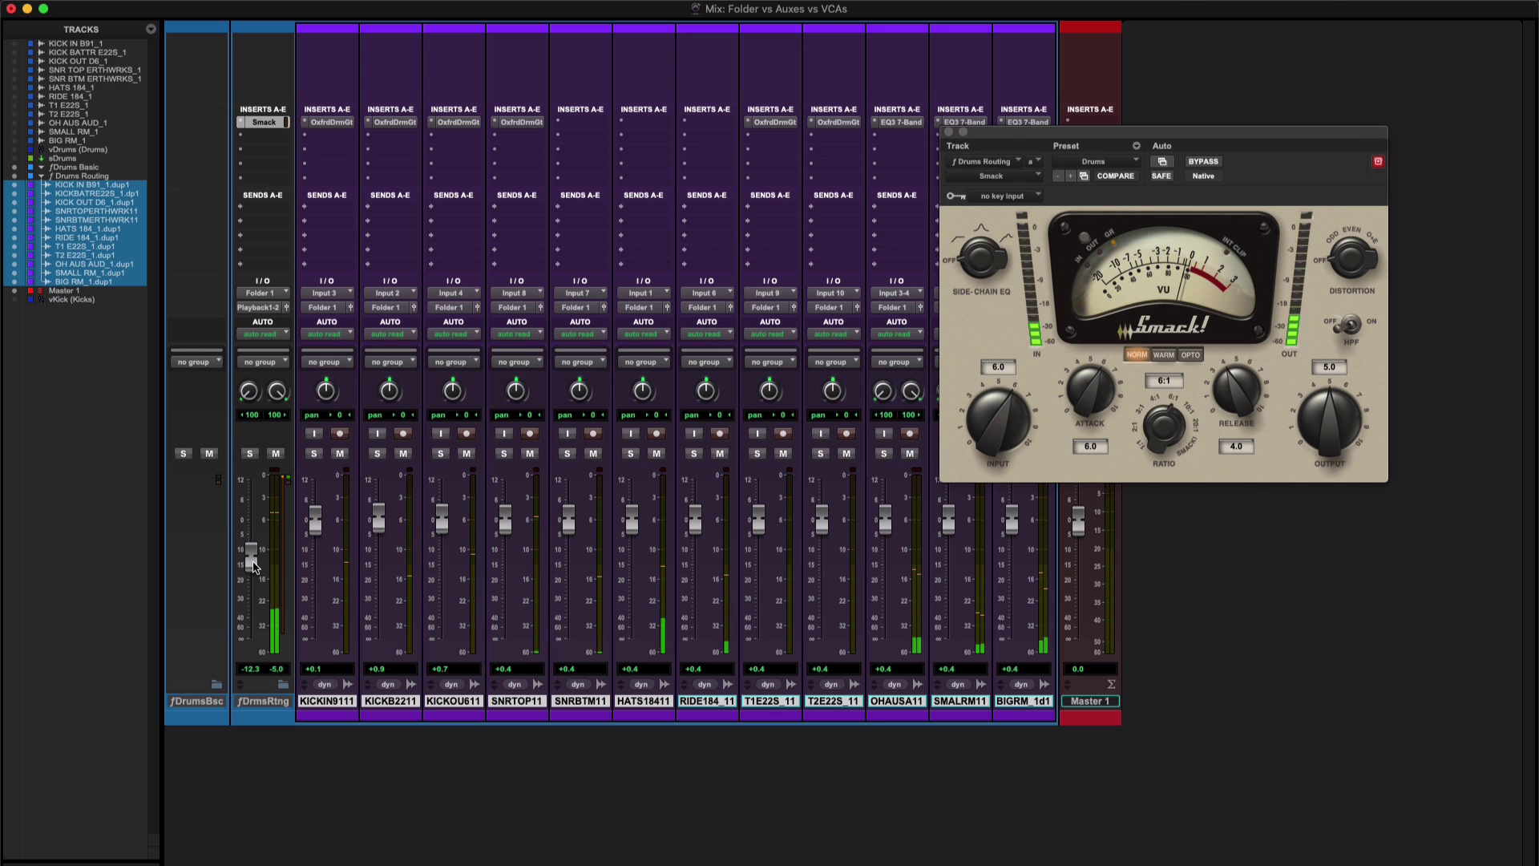
{"action": "left_click_drag", "start_coordinate": [252, 577], "coordinate": [257, 528]}
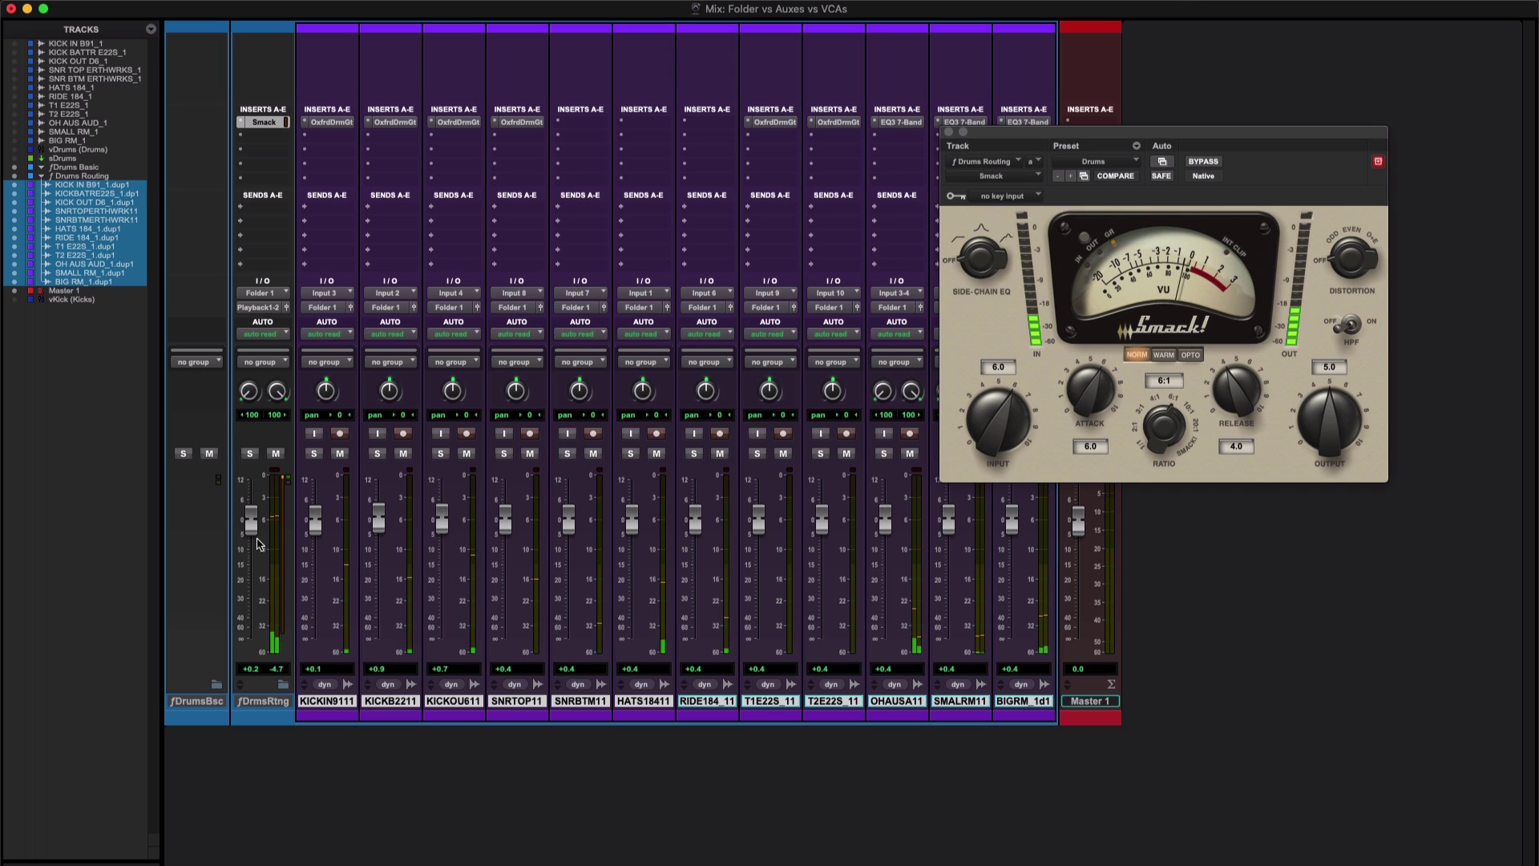
{"action": "mouse_move", "coordinate": [251, 525]}
{"action": "left_mouse_down"}
{"action": "mouse_move", "coordinate": [252, 485]}
{"action": "mouse_move", "coordinate": [249, 527]}
{"action": "left_mouse_up"}
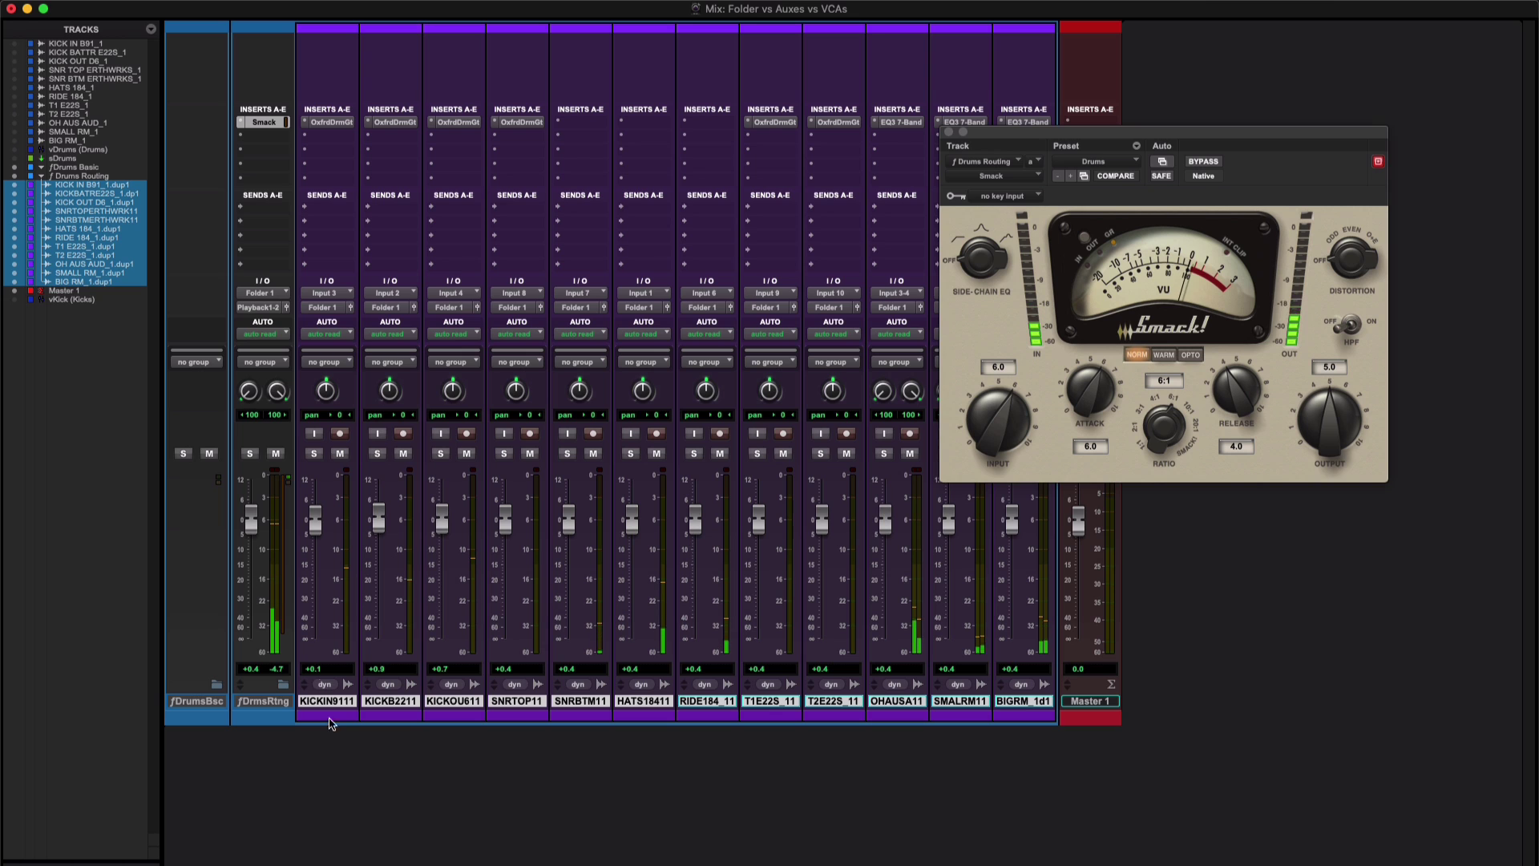
Collapse and re-expand the ƒDrums Routing folder, then solo and unsolo it
{"action": "left_click", "coordinate": [283, 684]}
{"action": "left_click", "coordinate": [283, 683]}
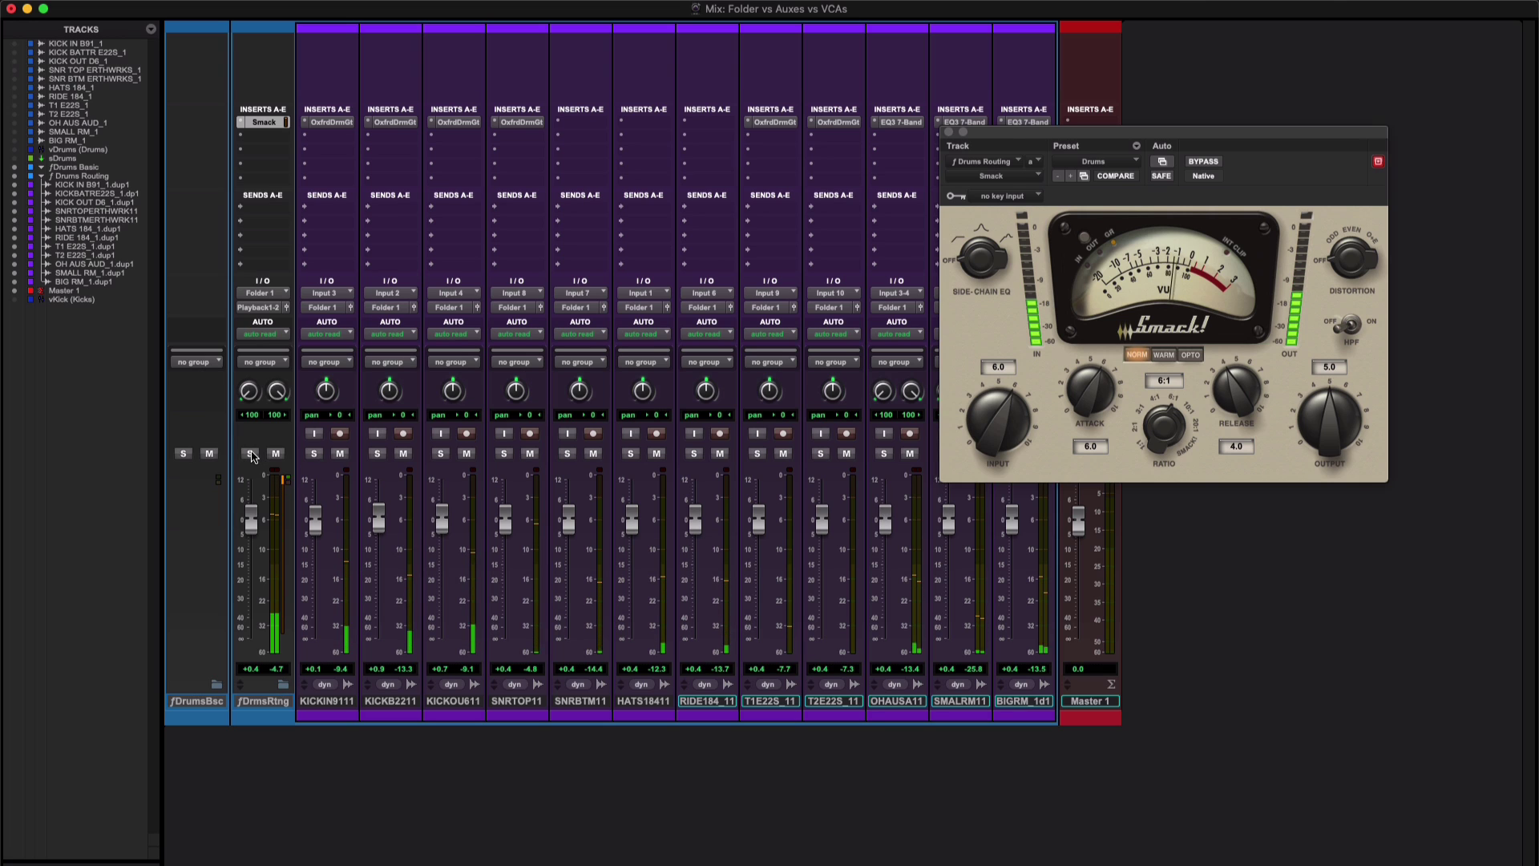
{"action": "left_click", "coordinate": [251, 454]}
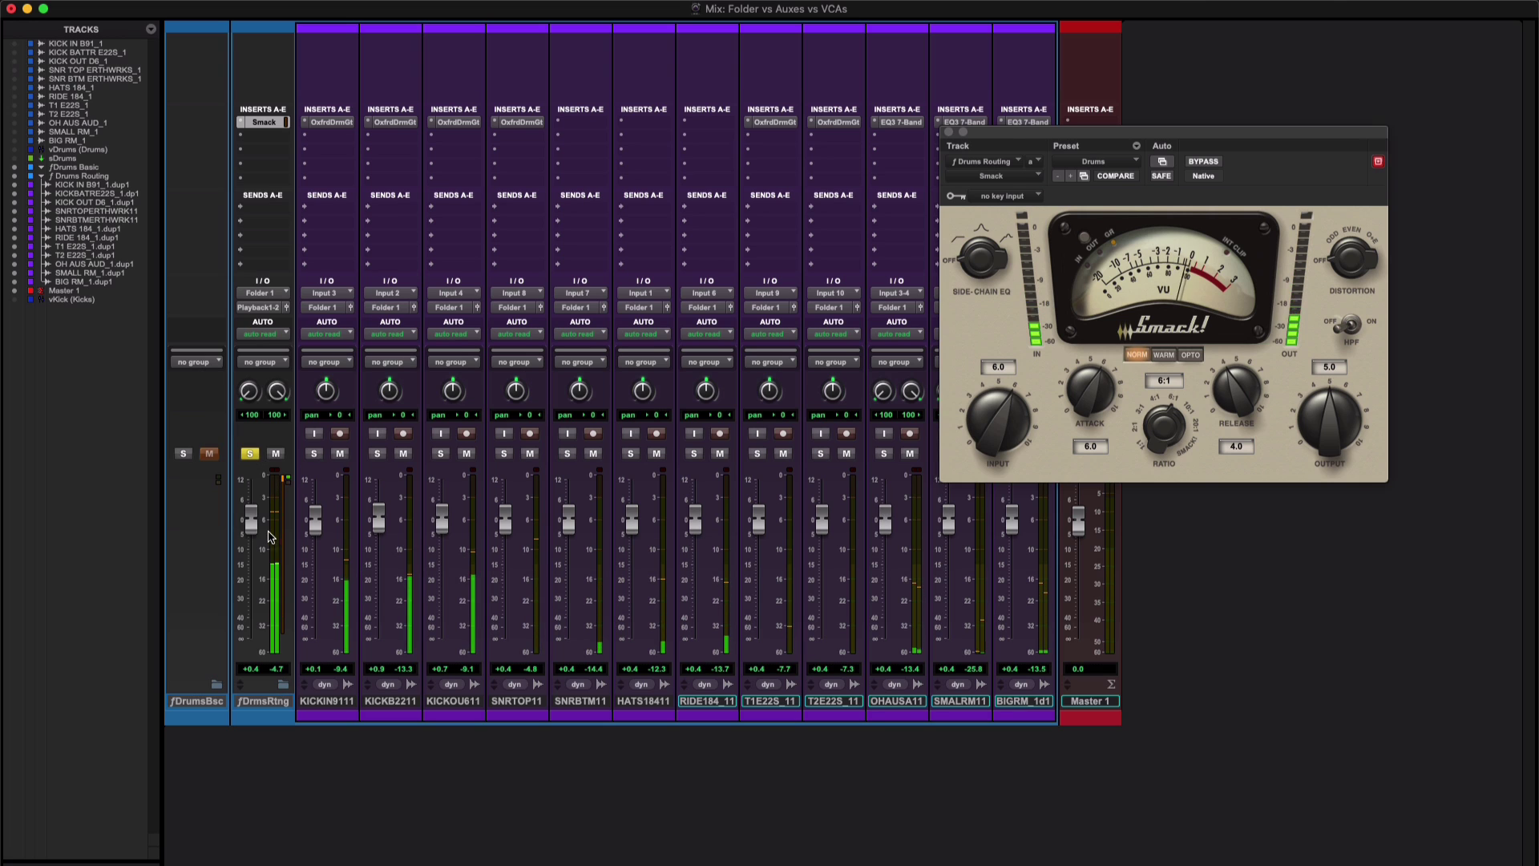
{"action": "left_click", "coordinate": [251, 454]}
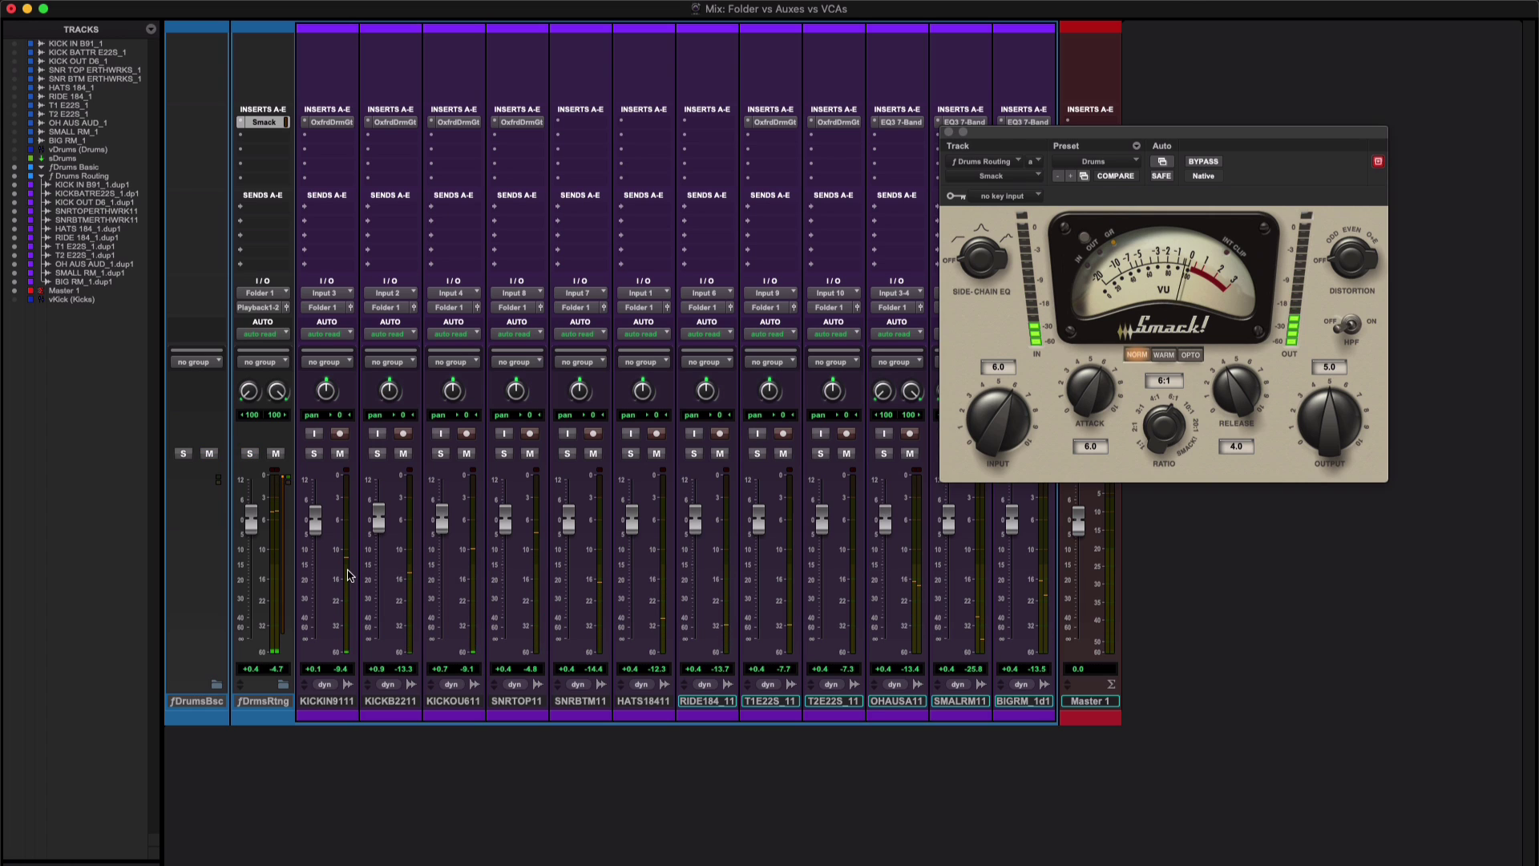
Select the three kick tracks and route their output directly to Playback 1-2
{"action": "left_click", "coordinate": [320, 698]}
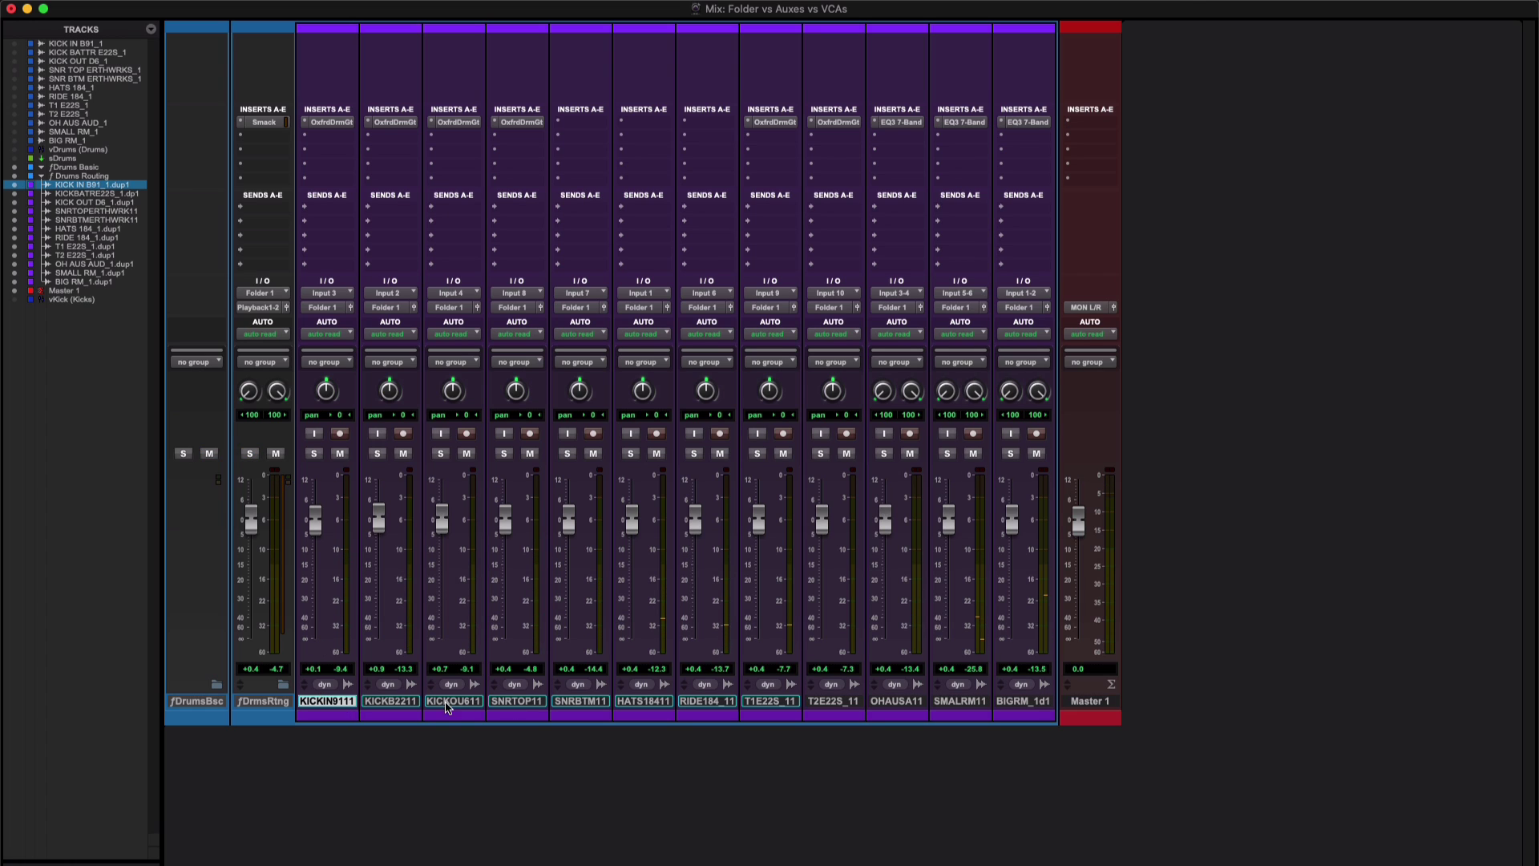
{"action": "left_click", "coordinate": [453, 702], "text": "shift"}
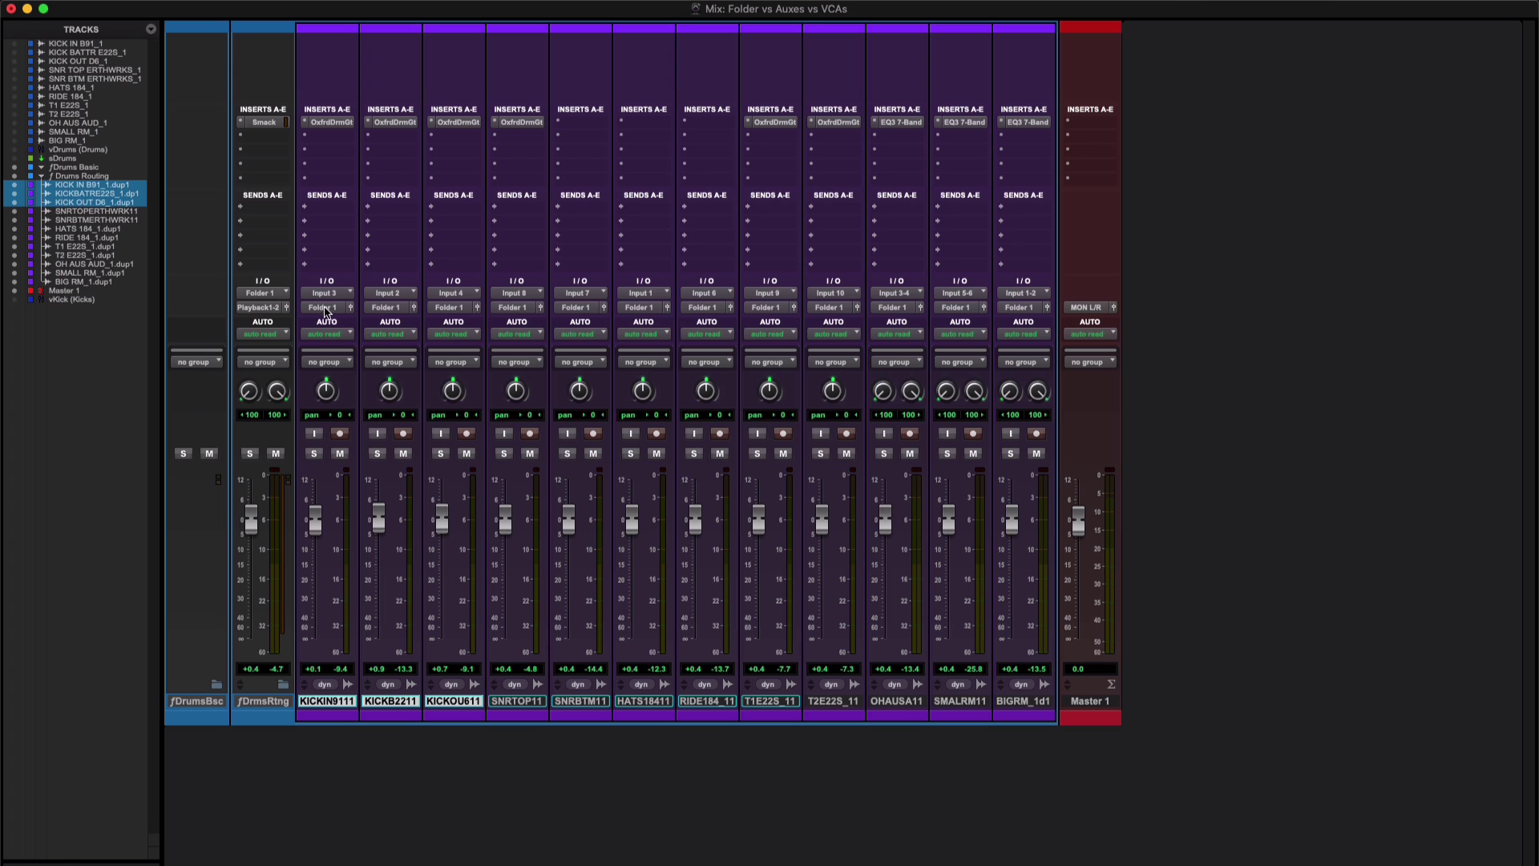
{"action": "left_click", "coordinate": [324, 309]}
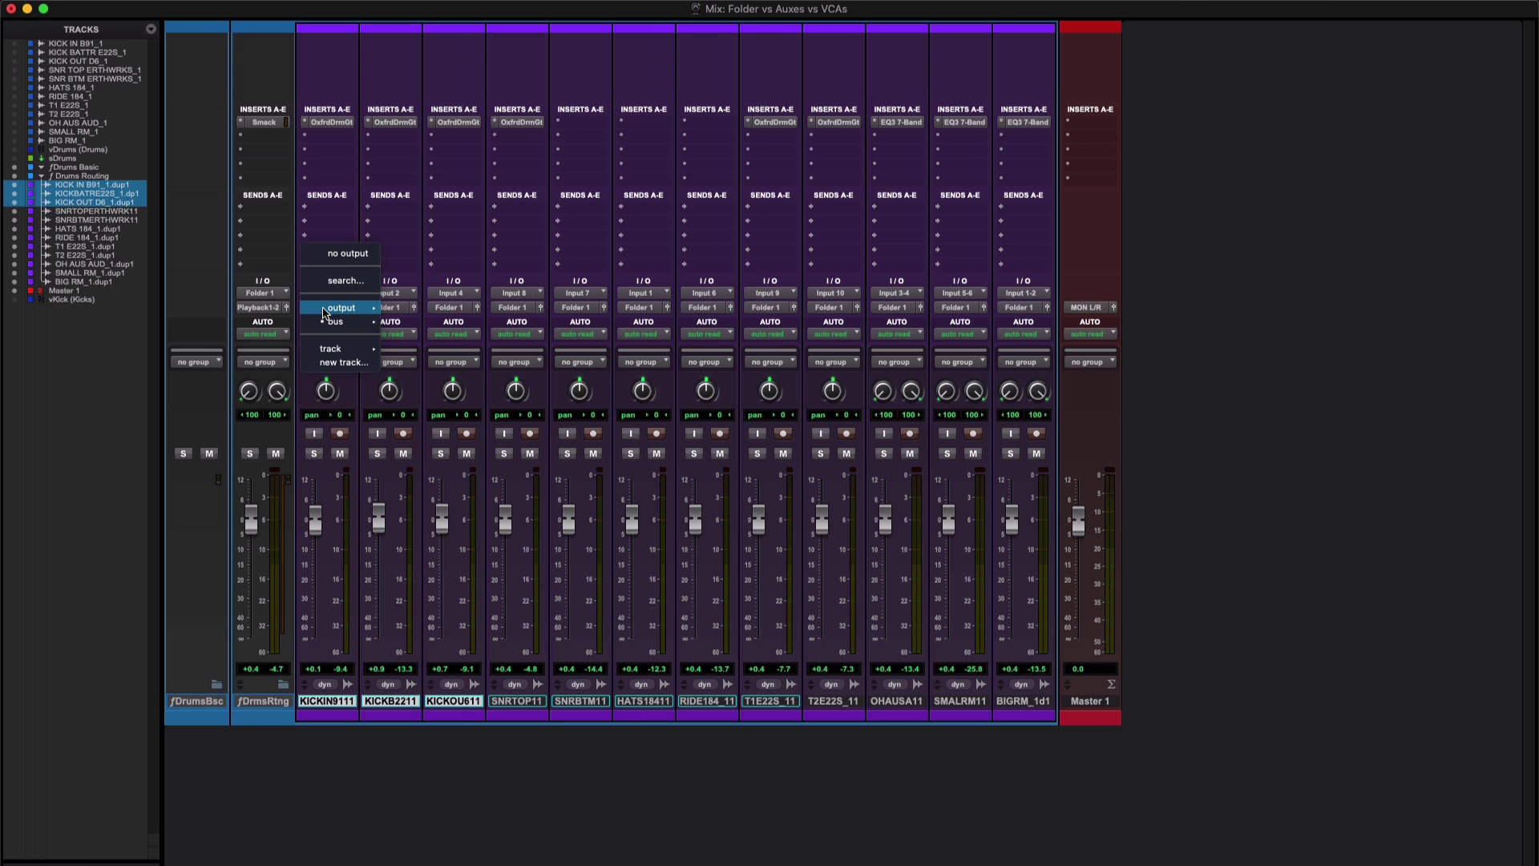
{"action": "mouse_move", "coordinate": [327, 328]}
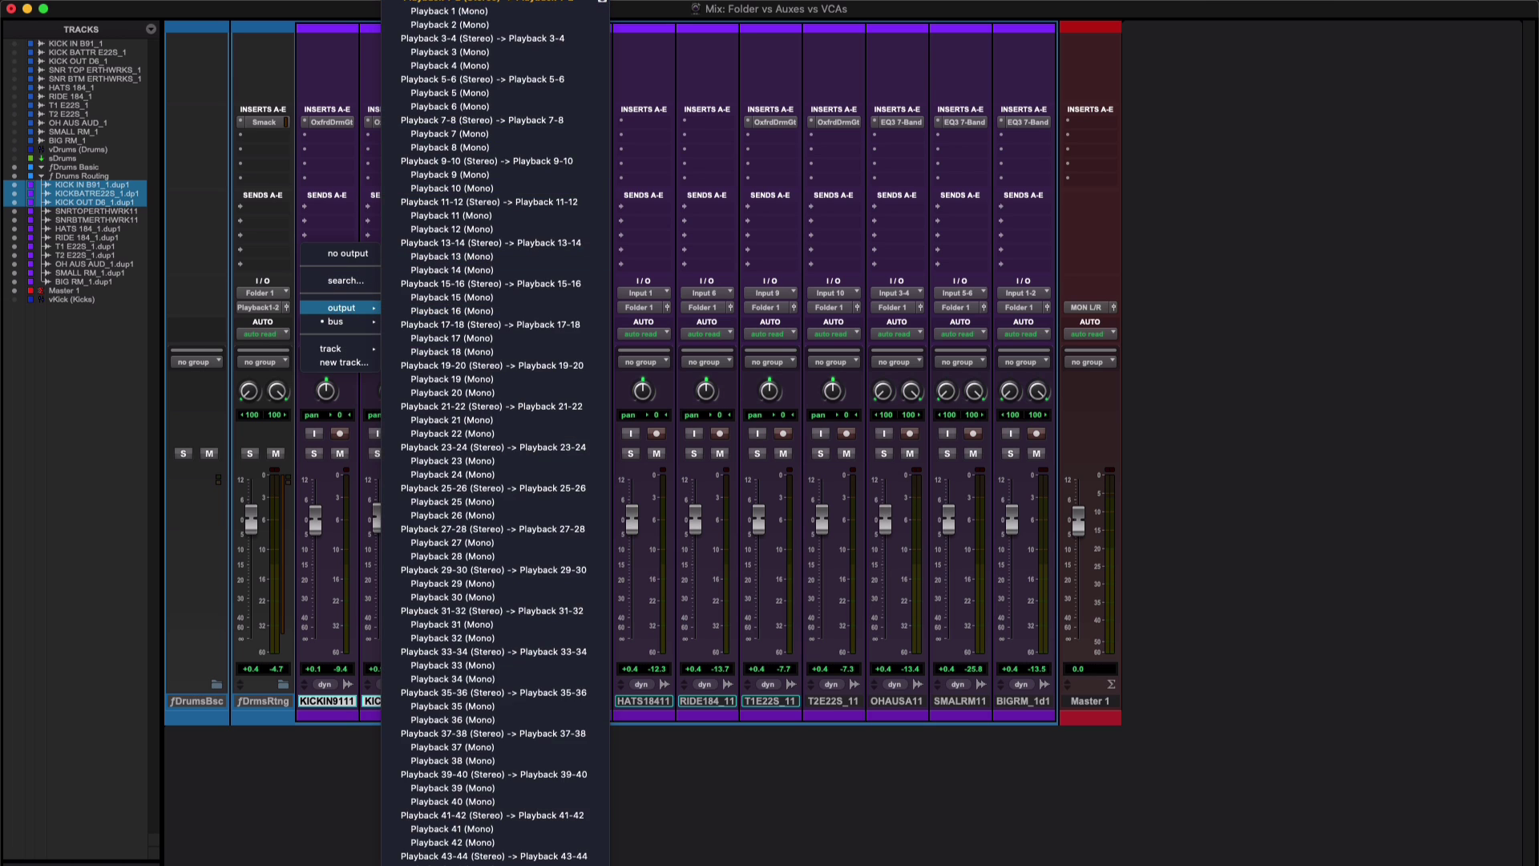
{"action": "left_click", "coordinate": [462, 11]}
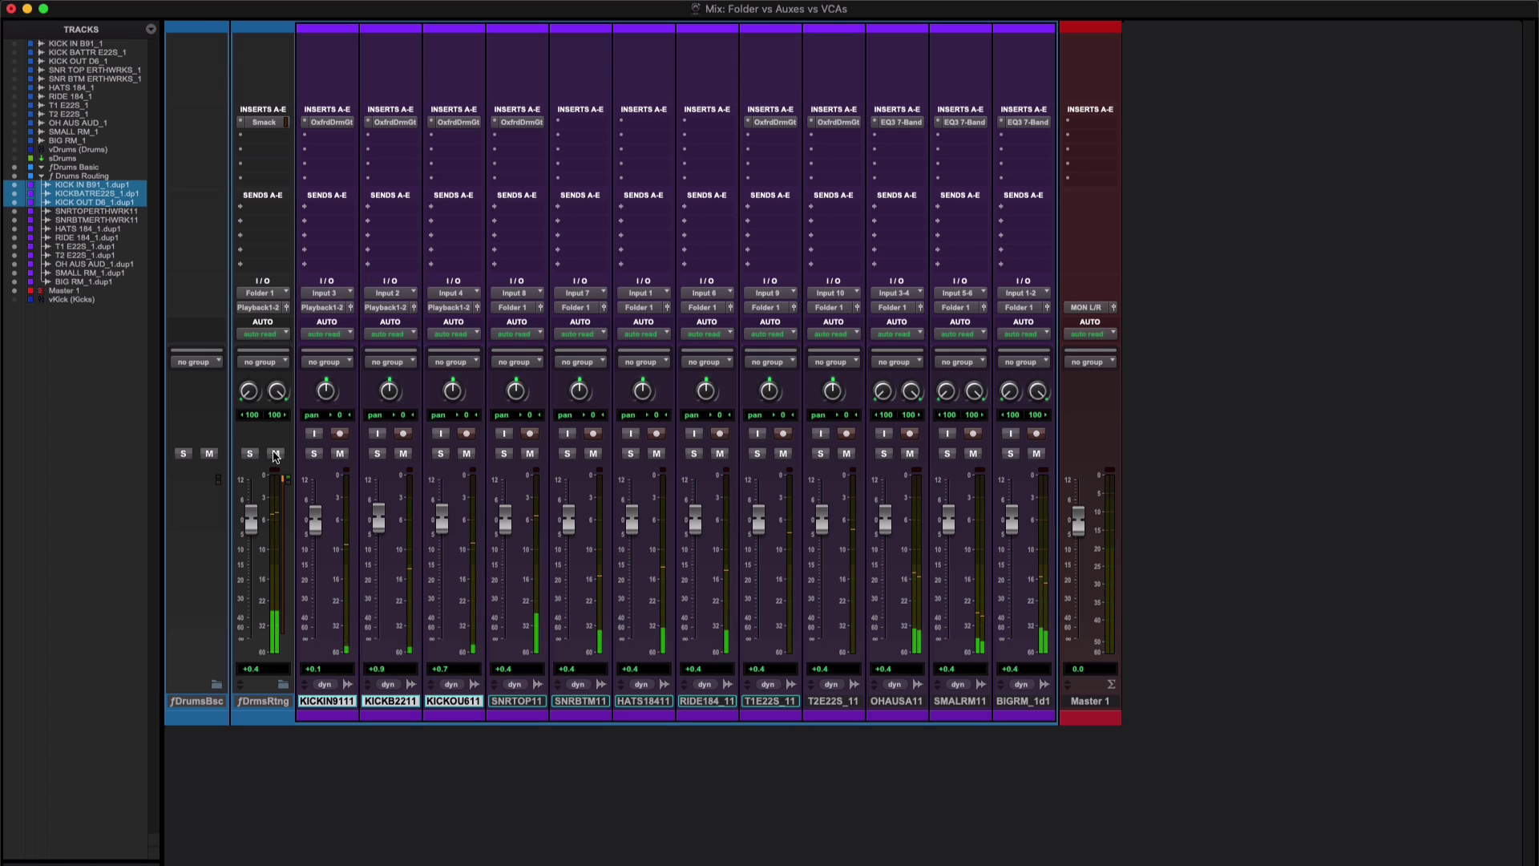
Mute the ƒDrums Routing folder to check that the kick tracks keep playing
{"action": "left_click", "coordinate": [275, 454]}
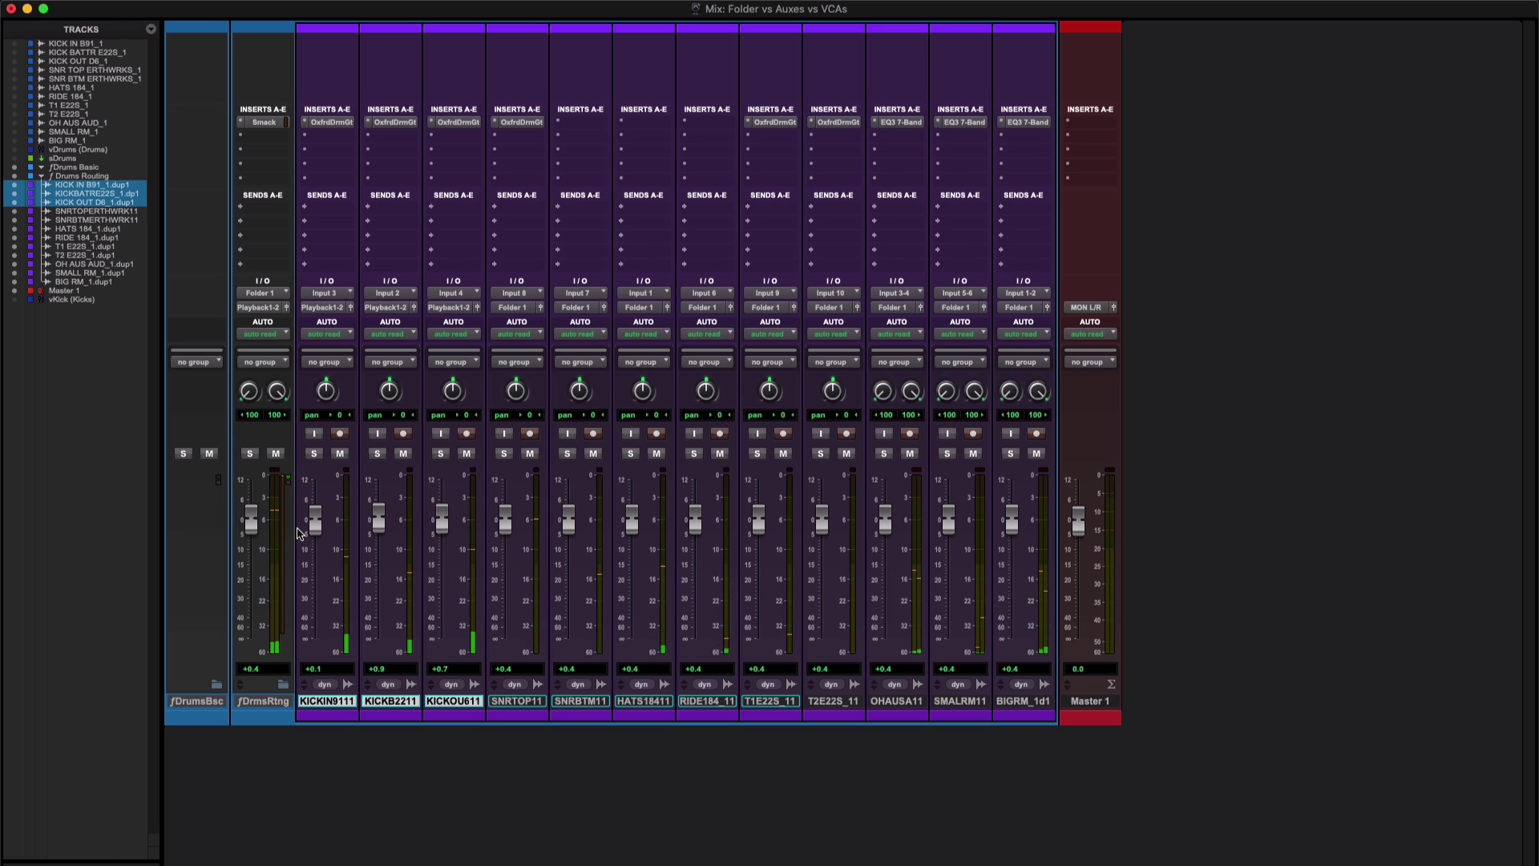
Raise Smack's Input on ƒDrums Routing from 6.0 to 7.2, riding the folder fader up and back
{"action": "left_click", "coordinate": [264, 122]}
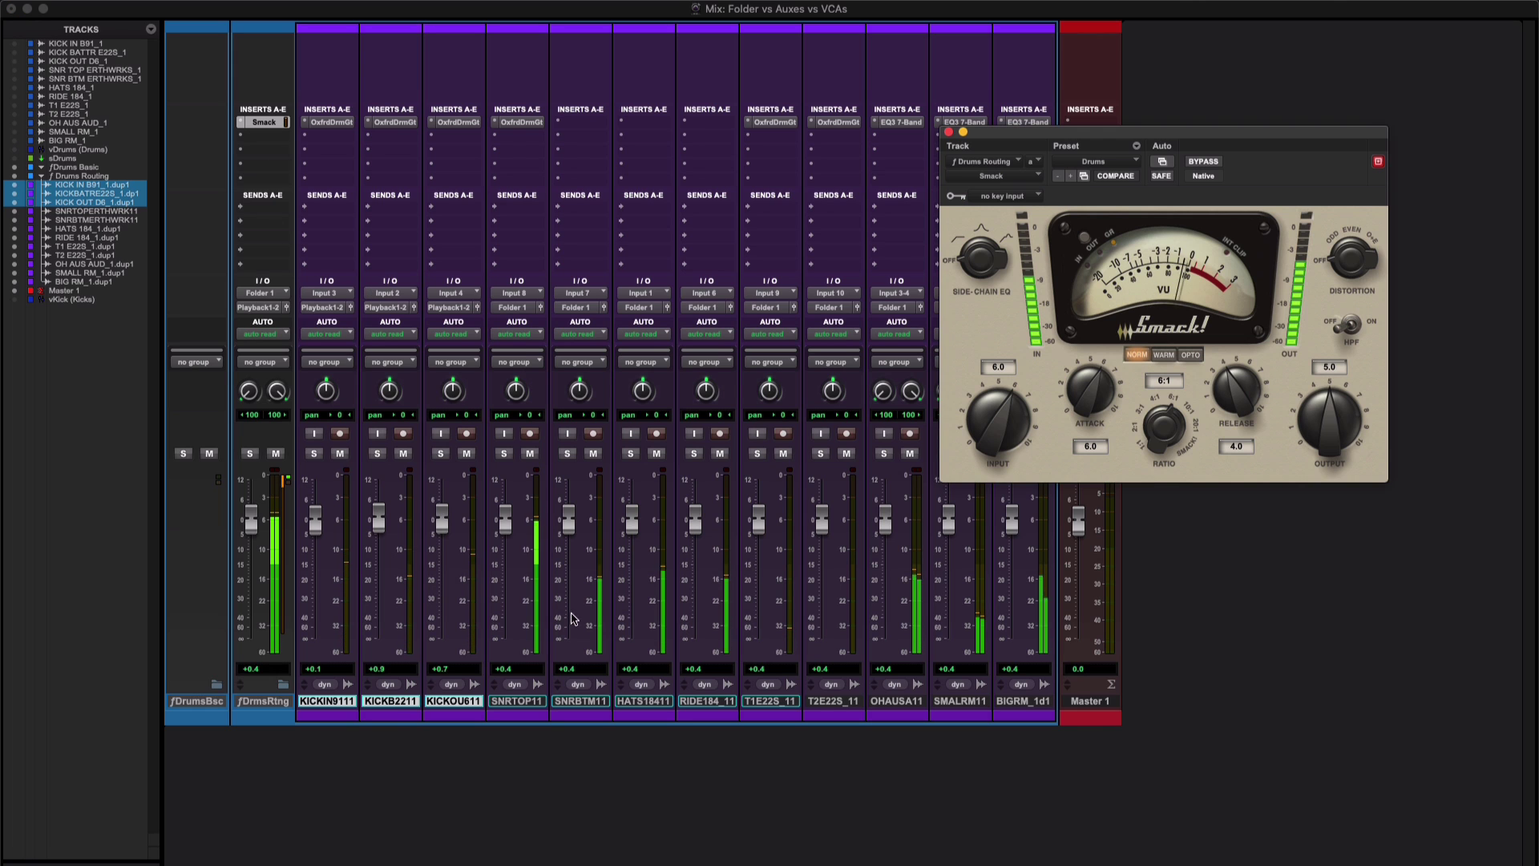
{"action": "mouse_move", "coordinate": [251, 521]}
{"action": "left_mouse_down"}
{"action": "mouse_move", "coordinate": [253, 485]}
{"action": "mouse_move", "coordinate": [256, 573]}
{"action": "mouse_move", "coordinate": [265, 530]}
{"action": "left_mouse_up"}
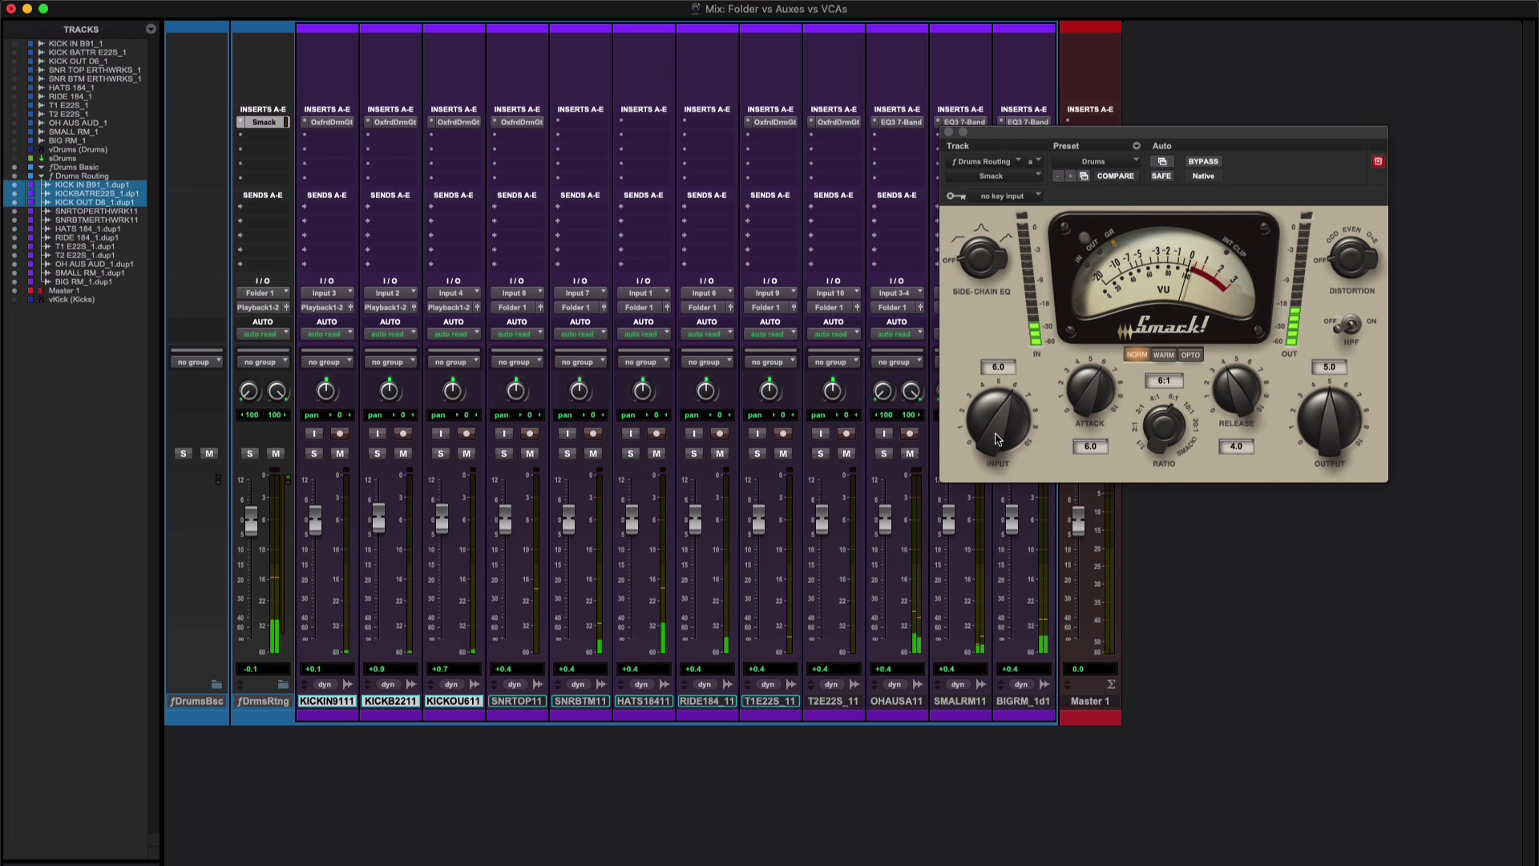
{"action": "left_click_drag", "start_coordinate": [998, 438], "coordinate": [999, 425]}
{"action": "mouse_move", "coordinate": [252, 525]}
{"action": "left_mouse_down"}
{"action": "mouse_move", "coordinate": [254, 558]}
{"action": "mouse_move", "coordinate": [263, 481]}
{"action": "mouse_move", "coordinate": [268, 529]}
{"action": "left_mouse_up"}
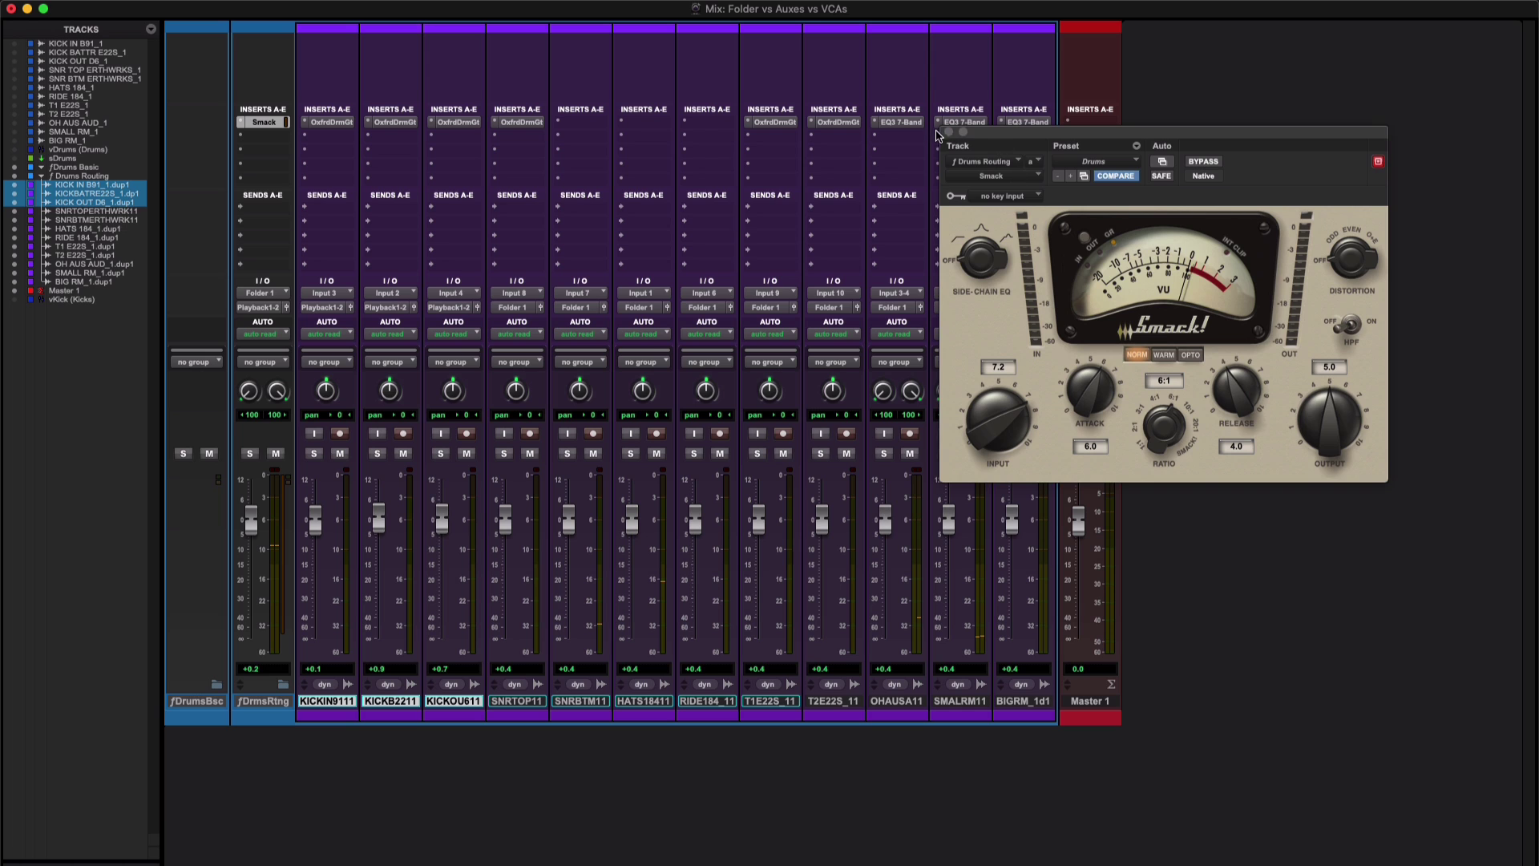
Close Smack, then ride the vKick VCA and the ƒDrums Routing fader down and back near 0 dB
{"action": "left_click", "coordinate": [947, 131]}
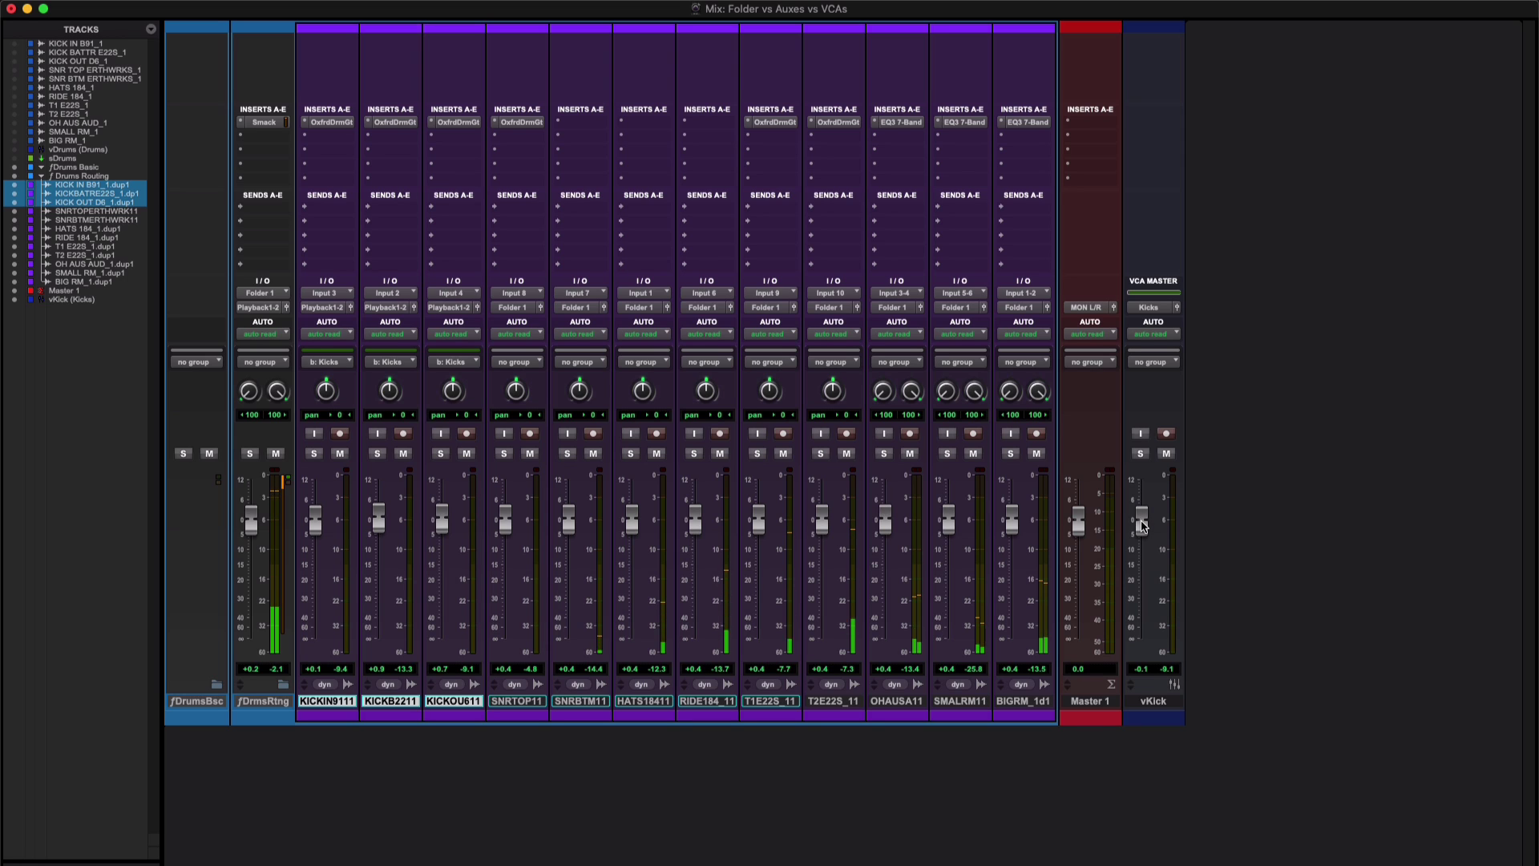
{"action": "left_click_drag", "start_coordinate": [1140, 521], "coordinate": [1144, 649]}
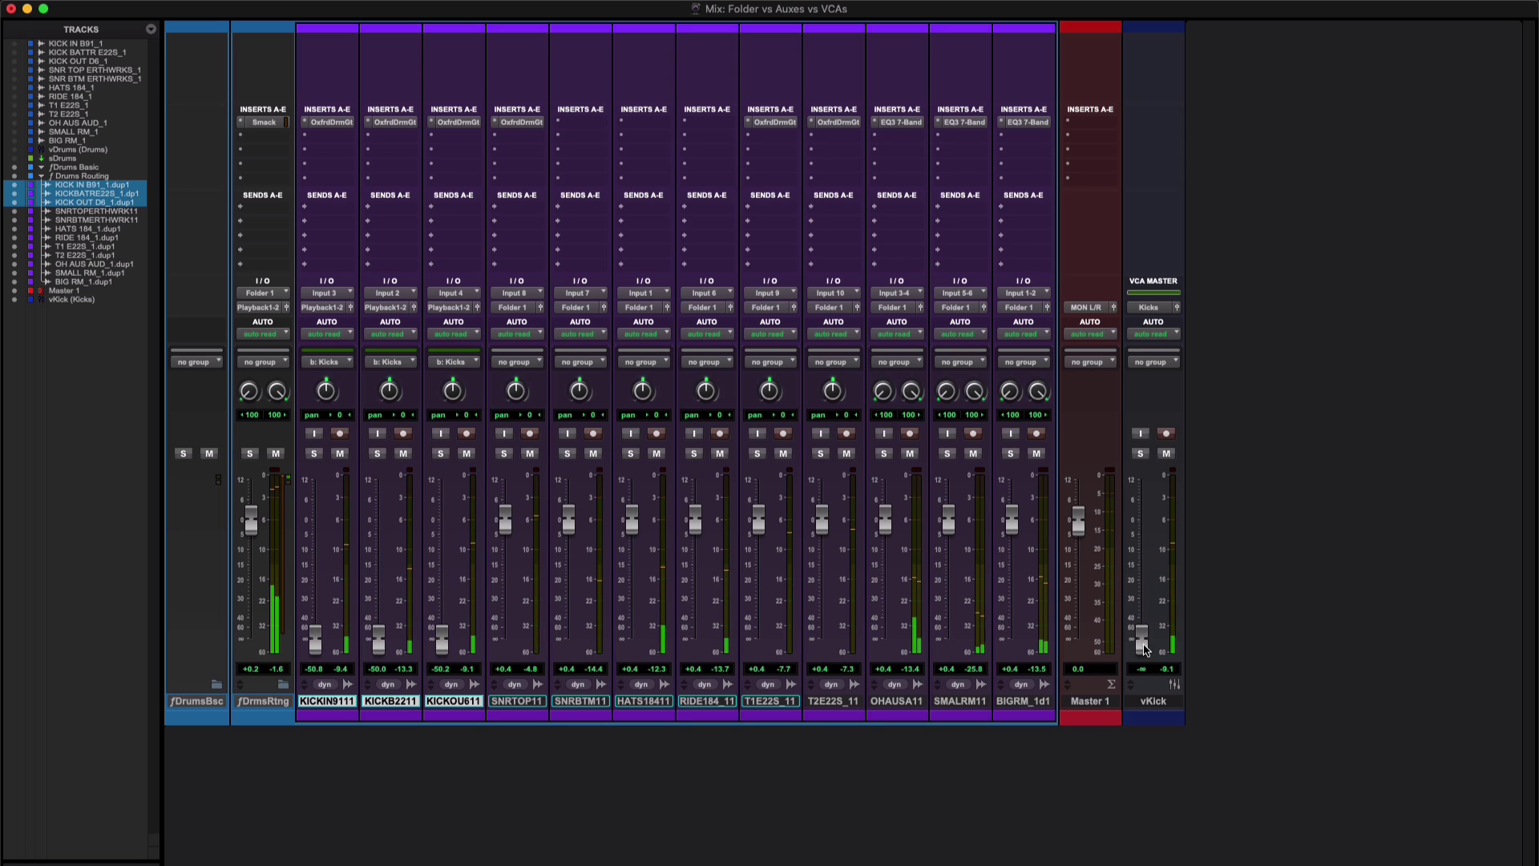
{"action": "left_click_drag", "start_coordinate": [1142, 641], "coordinate": [1144, 525]}
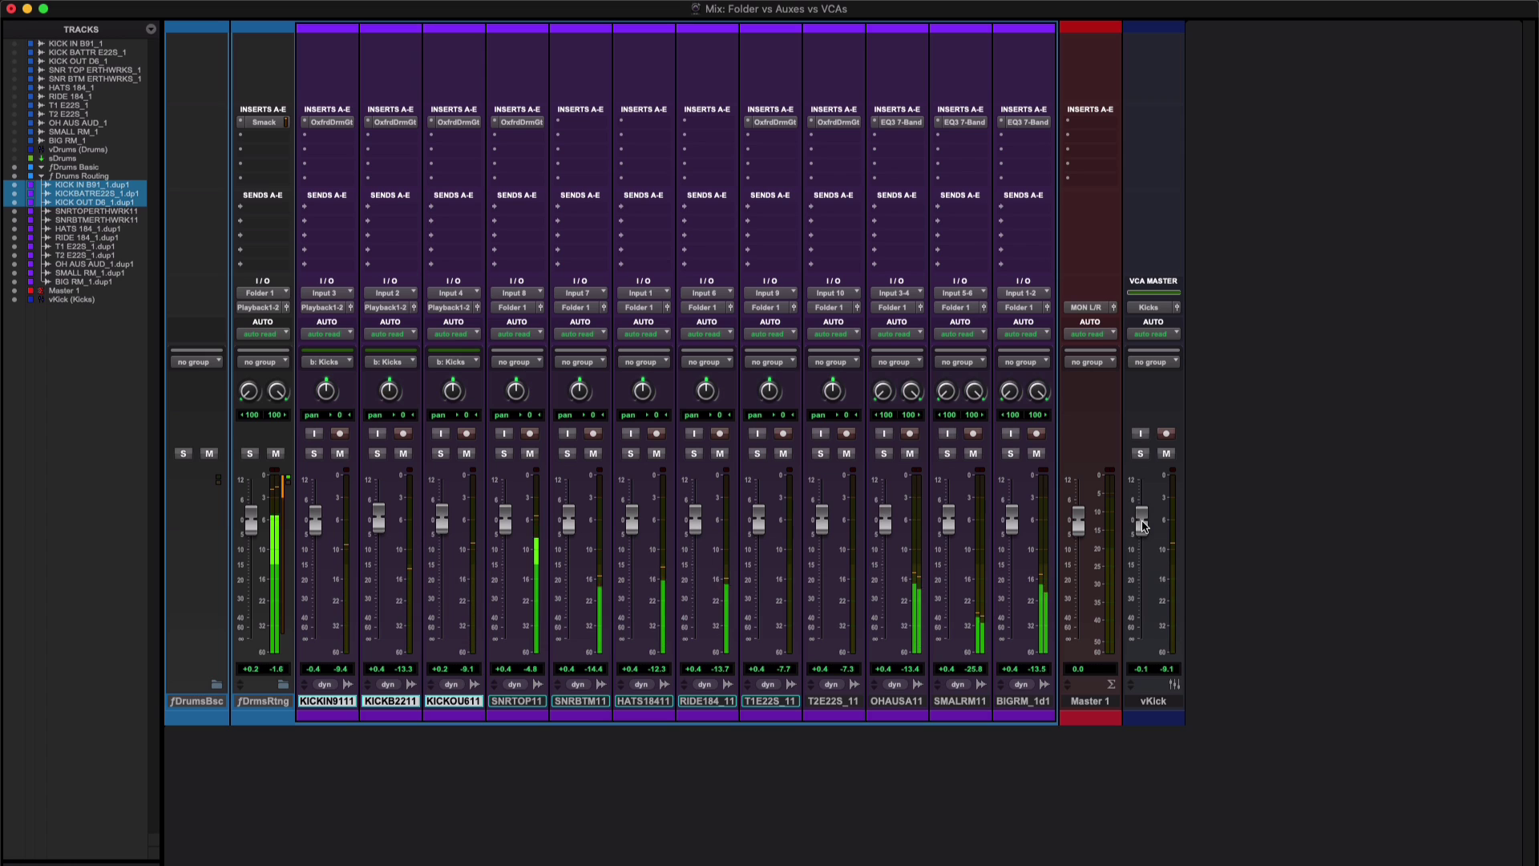
{"action": "left_click_drag", "start_coordinate": [251, 520], "coordinate": [262, 647]}
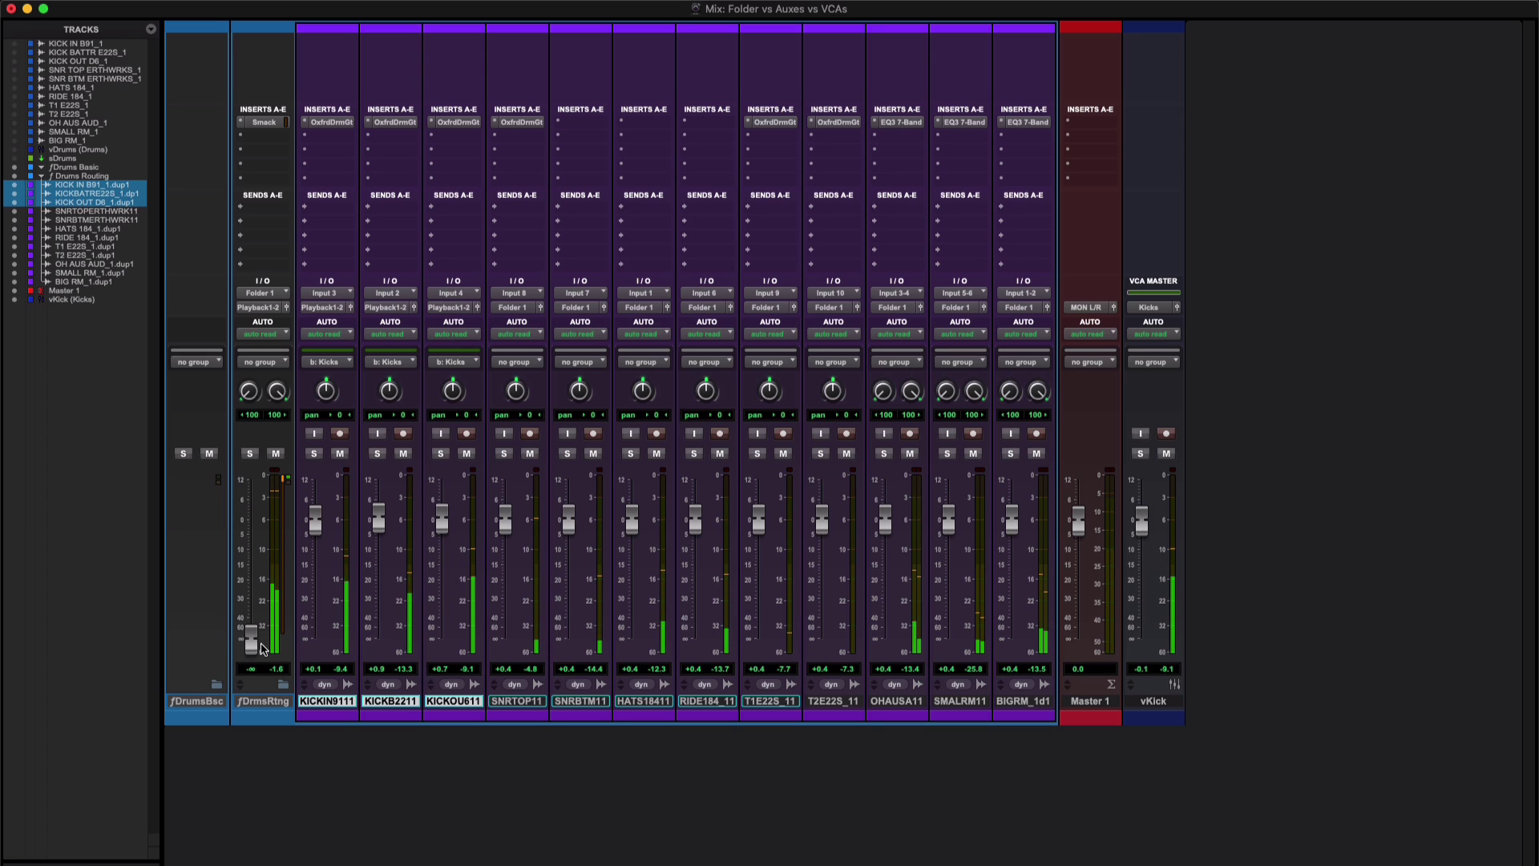
{"action": "left_click_drag", "start_coordinate": [261, 549], "coordinate": [262, 526]}
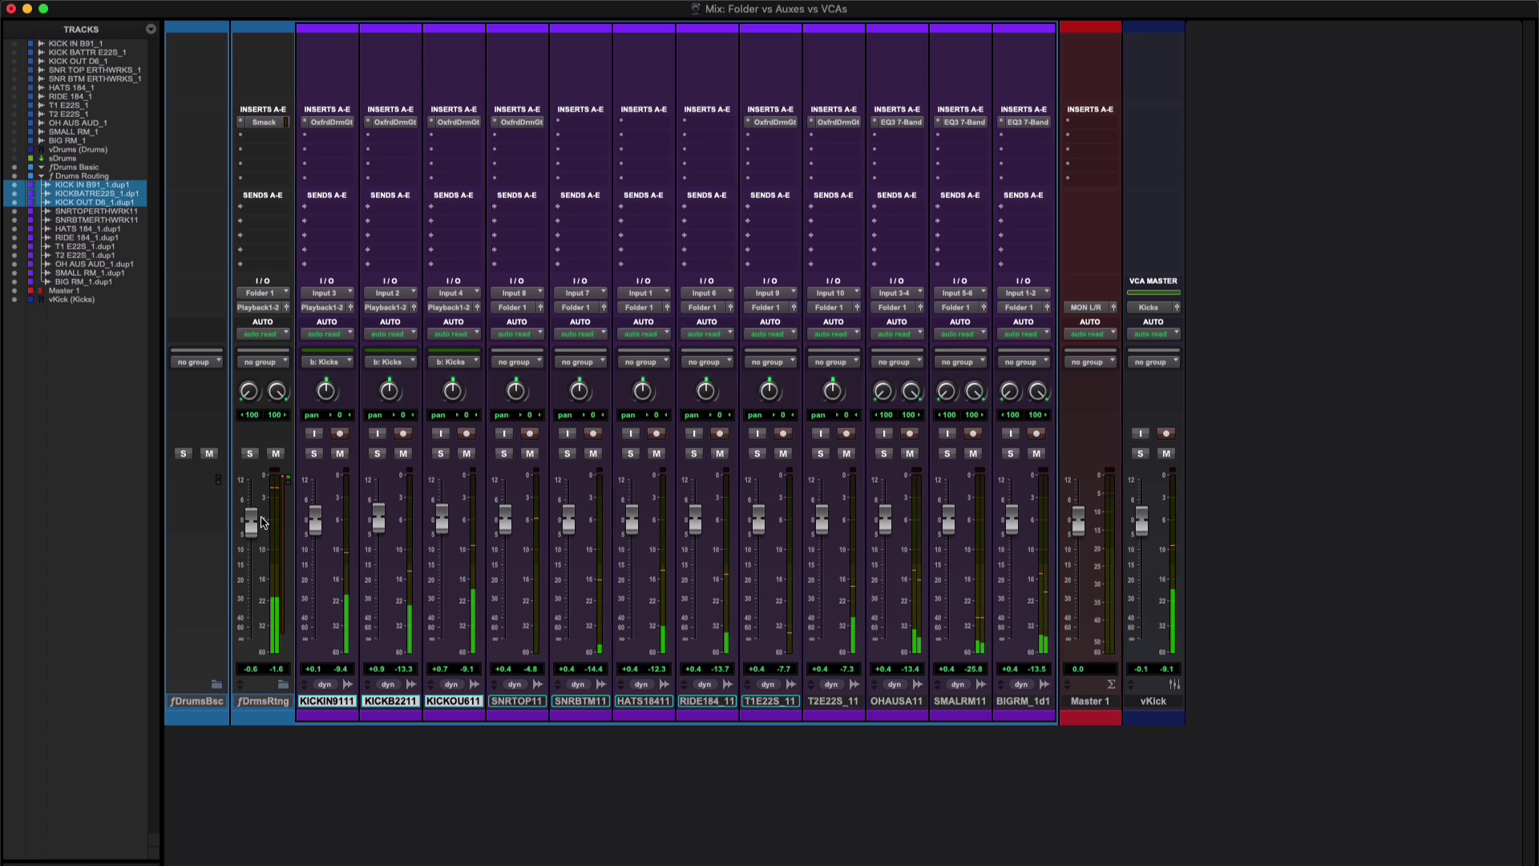